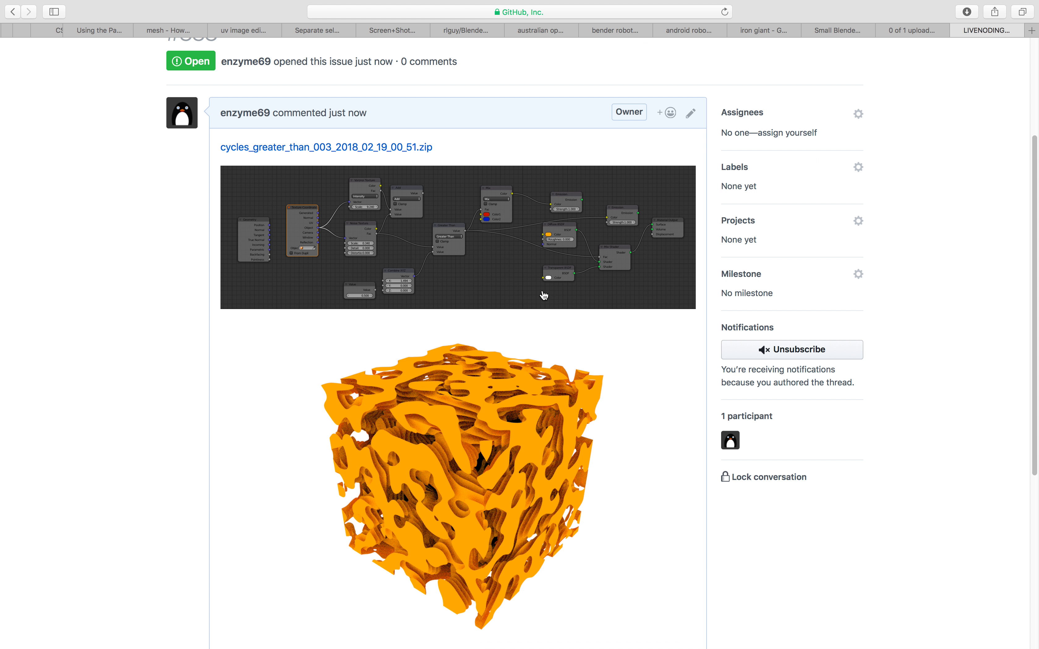
# - Examine the greater-than node setup and the orange cube render in the GitHub issue
pyautogui.scroll(-1, 432, 424)
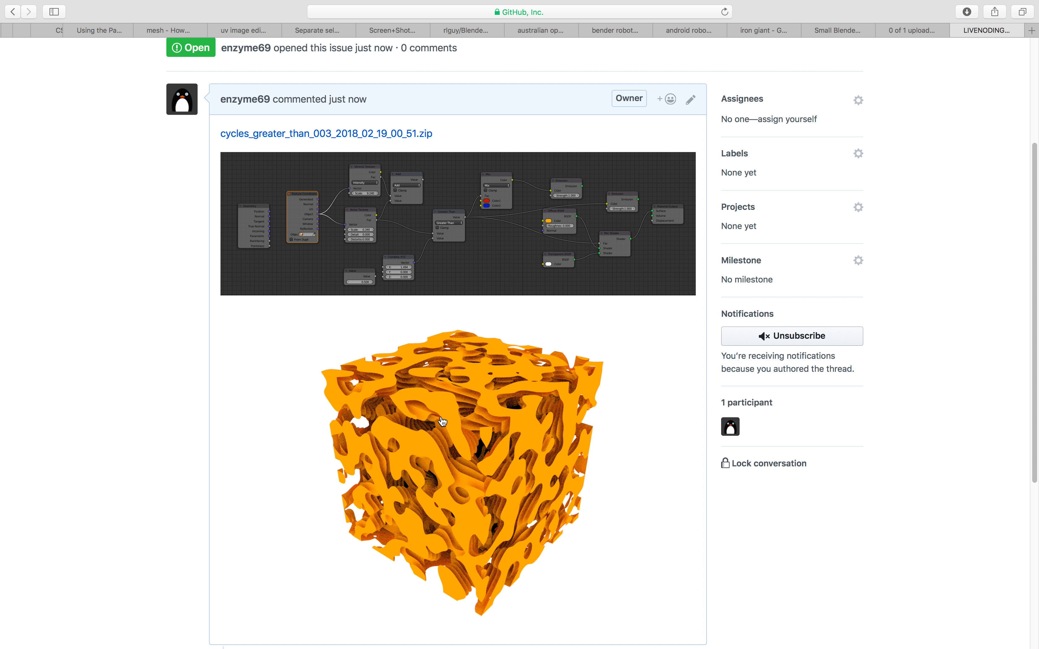
pyautogui.scroll(-1, 464, 369)
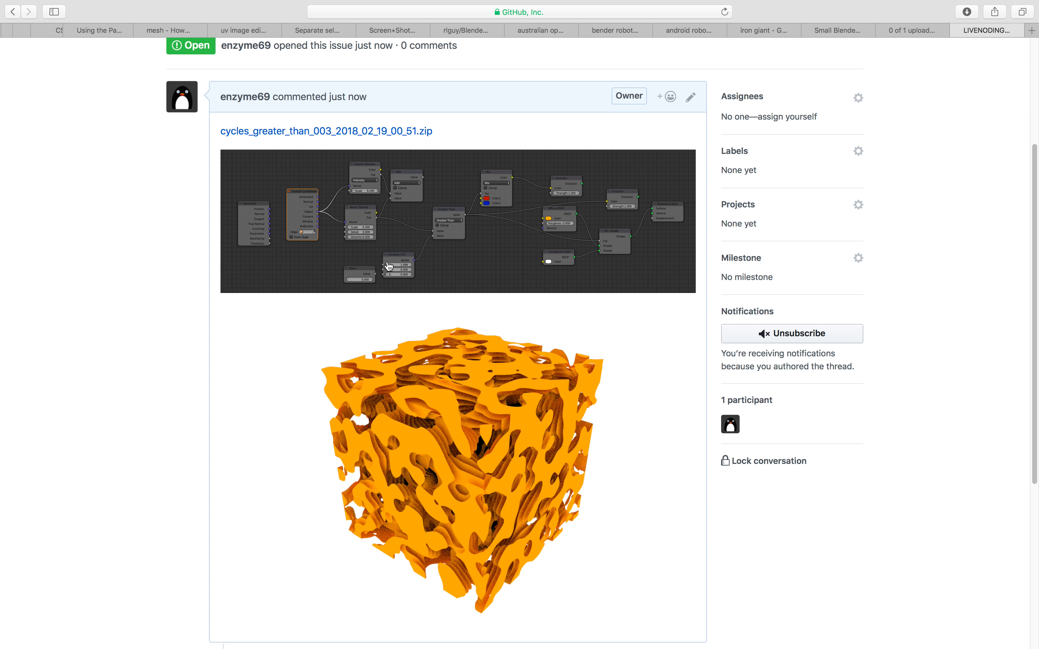
pyautogui.click(444, 231)
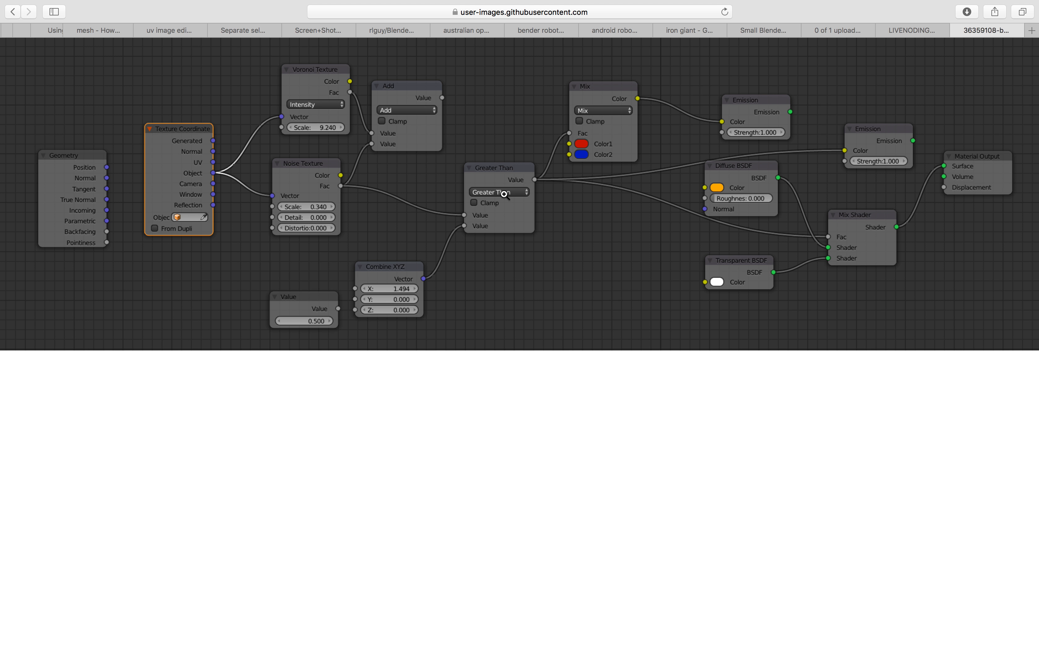
pyautogui.click(13, 12)
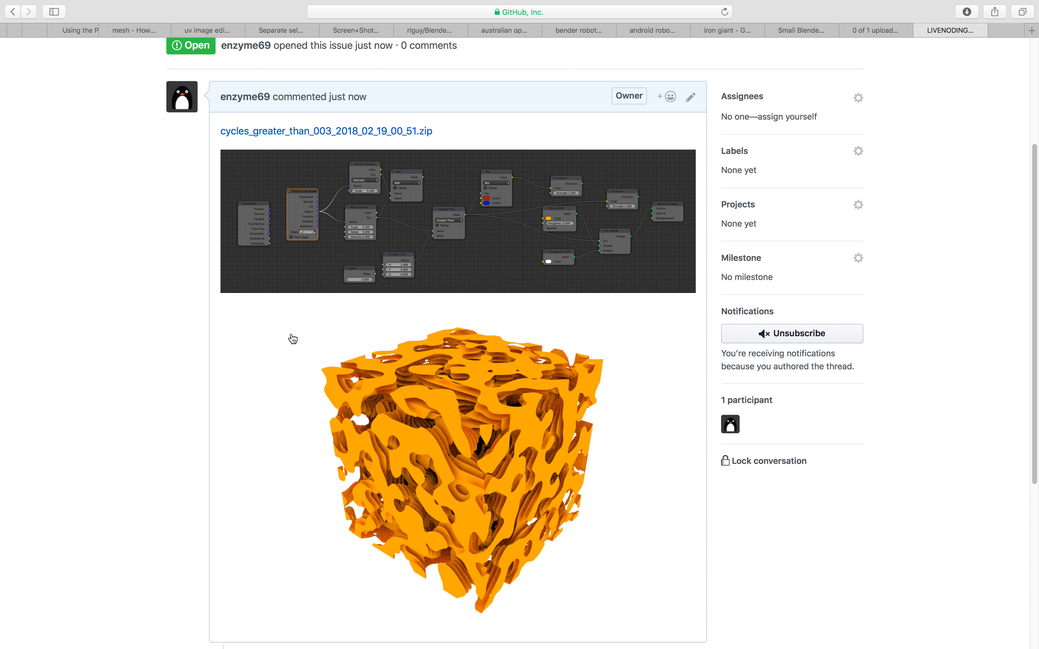
pyautogui.scroll(-3, 549, 443)
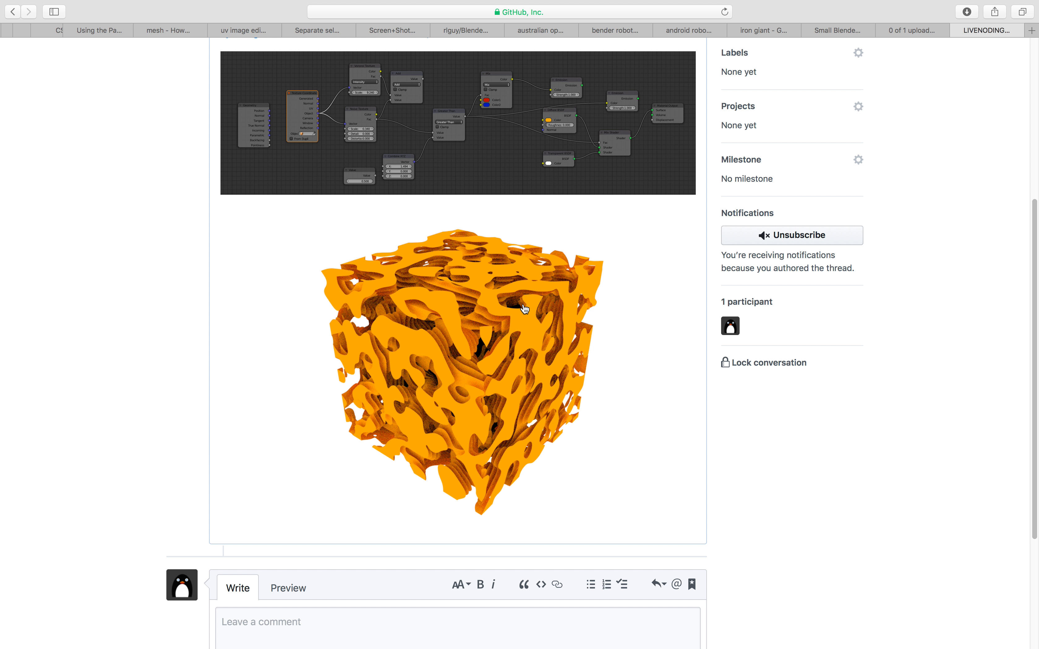
# - Switch to Blender and delete all default objects from the scene
pyautogui.hotkey('ctrl', 'Right')
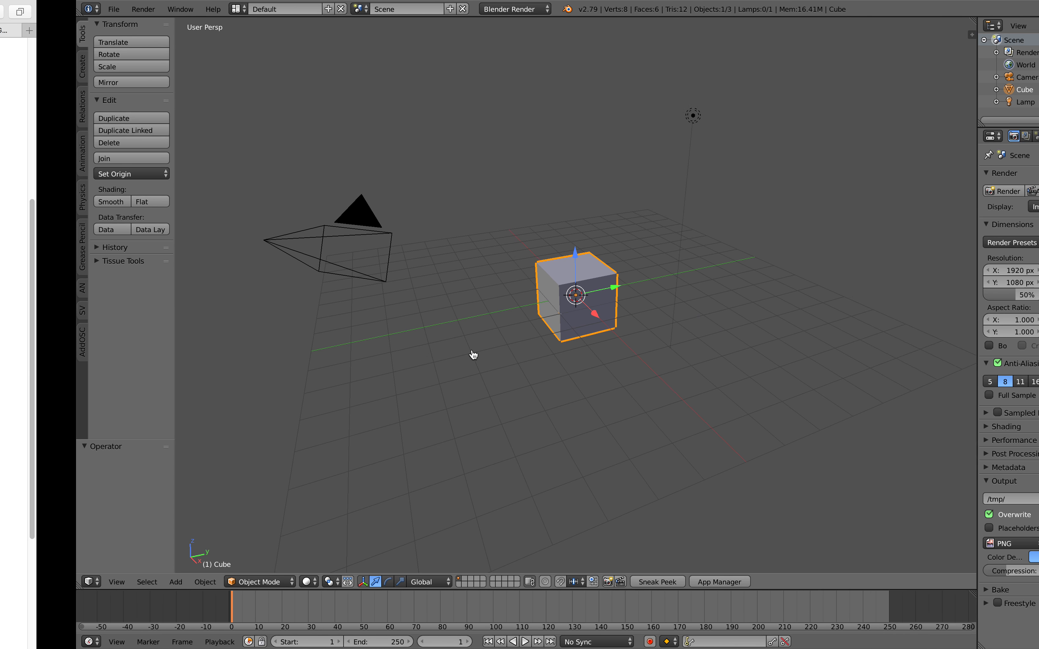
pyautogui.hscroll(5, 501, 353)
pyautogui.press('a')
pyautogui.press('a')
pyautogui.press('x')
pyautogui.click(536, 361)
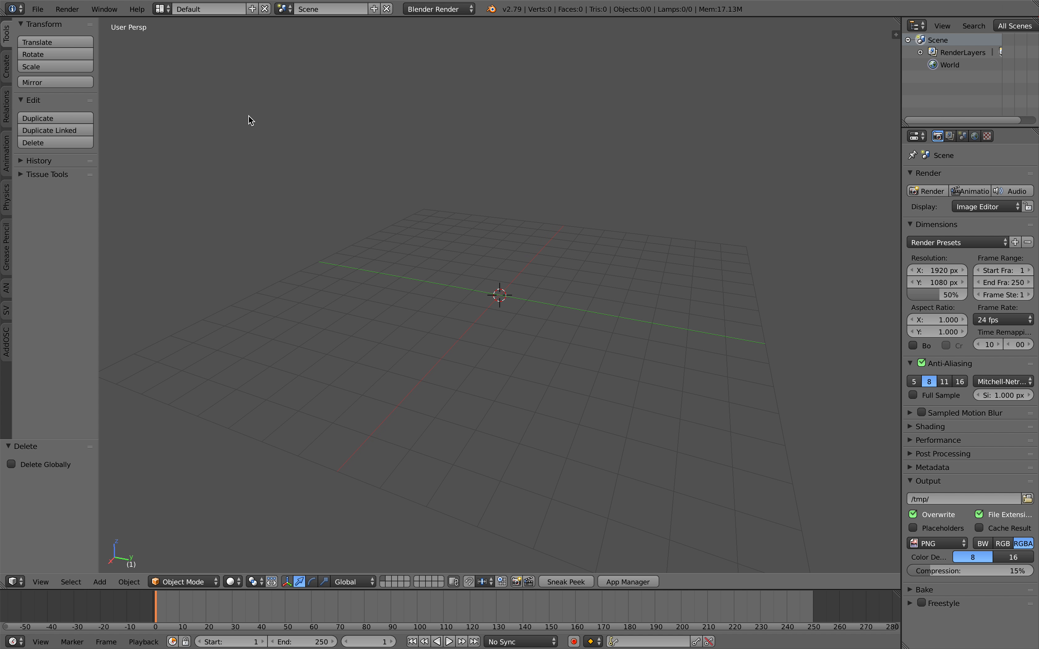
# - Save the scene to the Desktop as sv_greater_than_001.blend
pyautogui.click(37, 9)
pyautogui.click(108, 115)
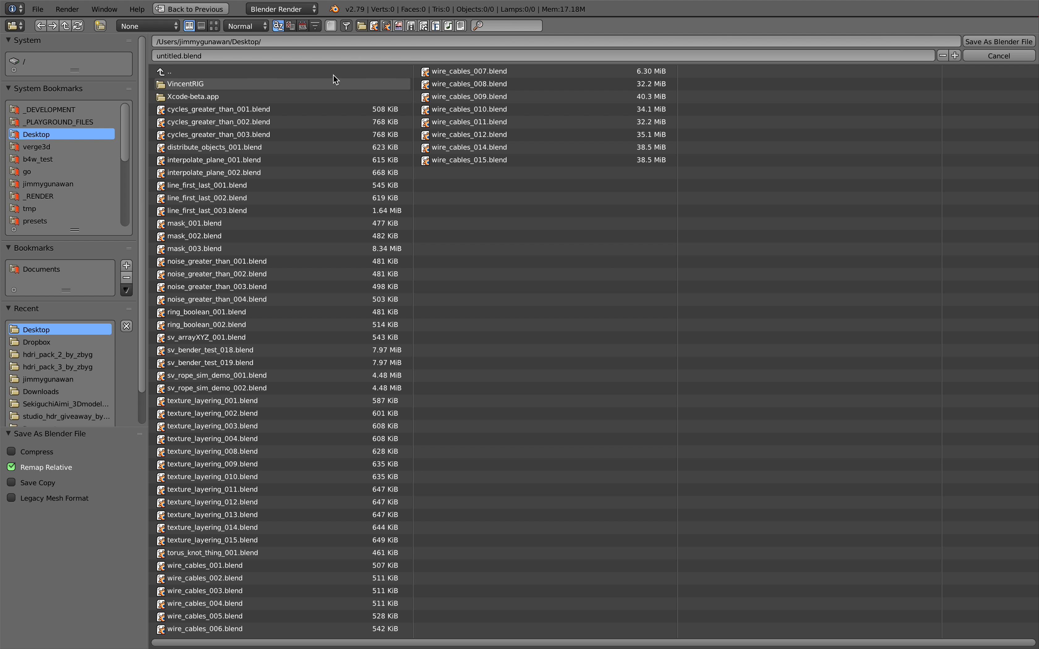
pyautogui.click(181, 55)
pyautogui.moveTo(180, 55); pyautogui.dragTo(159, 68)
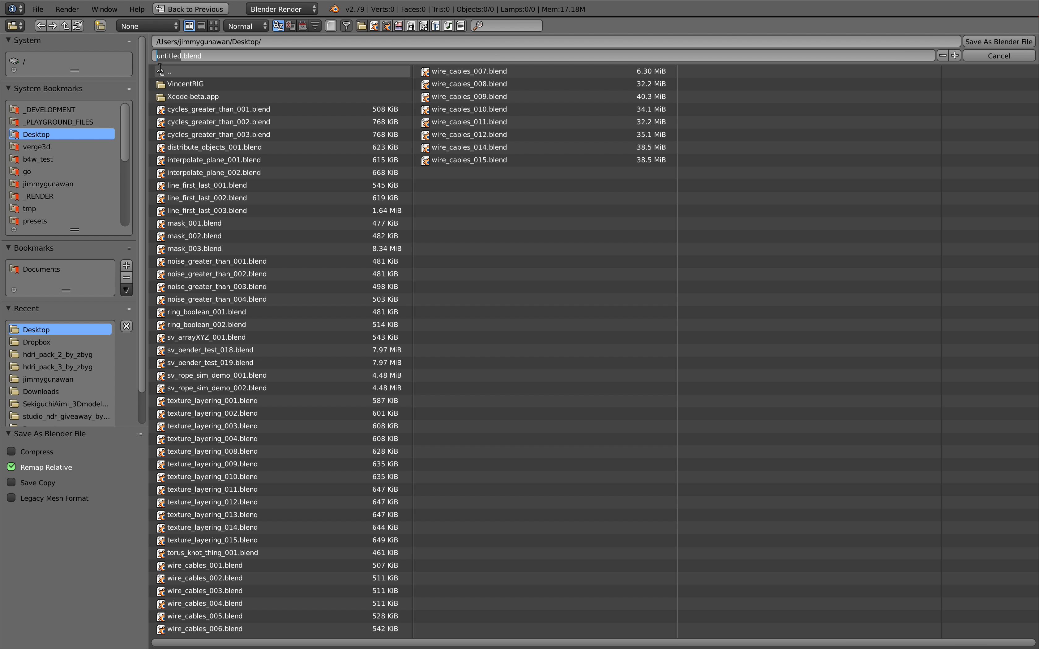
pyautogui.write('sv_greater_than_001')
pyautogui.click(977, 41)
# - Set up the Compositing layout with a Sverchok node editor above an enlarged, full-width 3D view
pyautogui.moveTo(876, 112); pyautogui.dragTo(671, 220, button='middle')
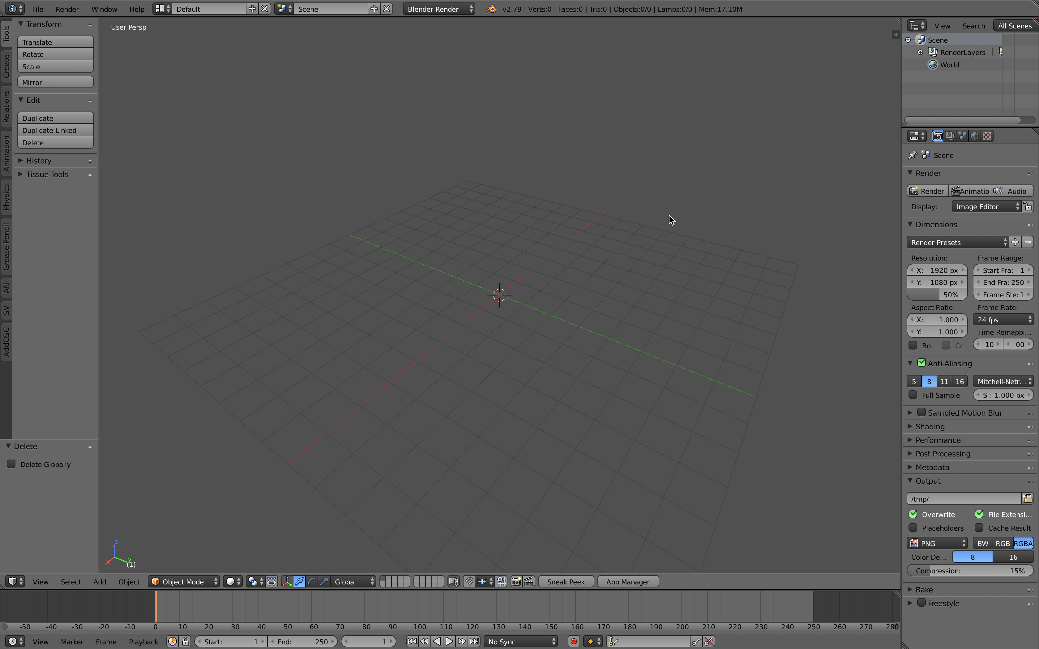
pyautogui.moveTo(671, 219); pyautogui.dragTo(646, 226, button='middle')
pyautogui.moveTo(649, 208); pyautogui.dragTo(551, 197, button='middle')
pyautogui.click(163, 9)
pyautogui.click(190, 50)
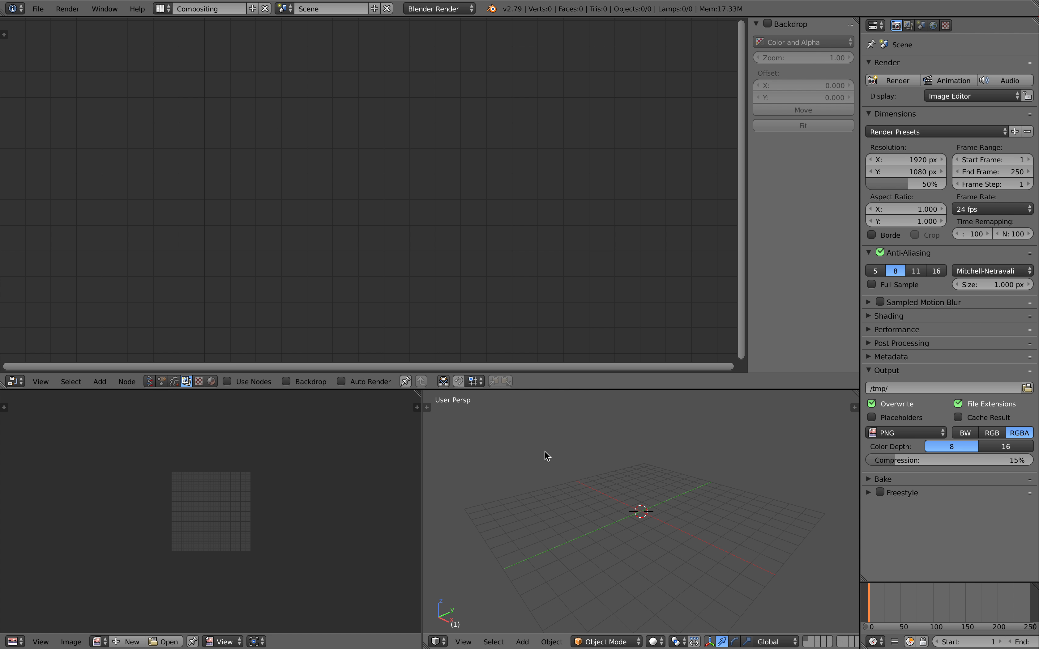
pyautogui.moveTo(547, 389); pyautogui.dragTo(472, 307)
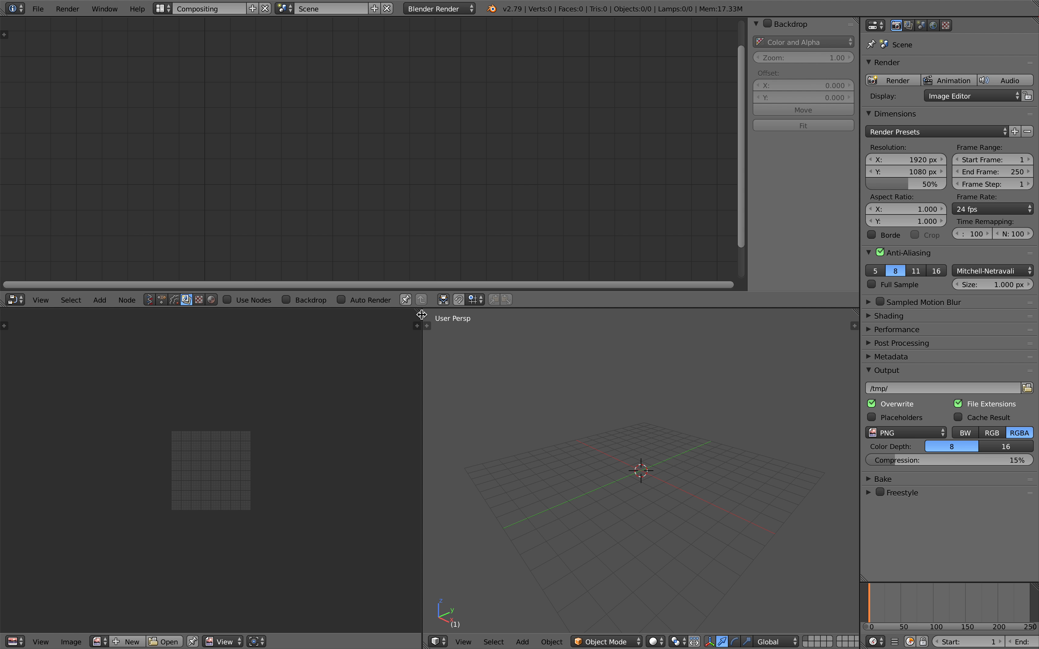
pyautogui.click(149, 300)
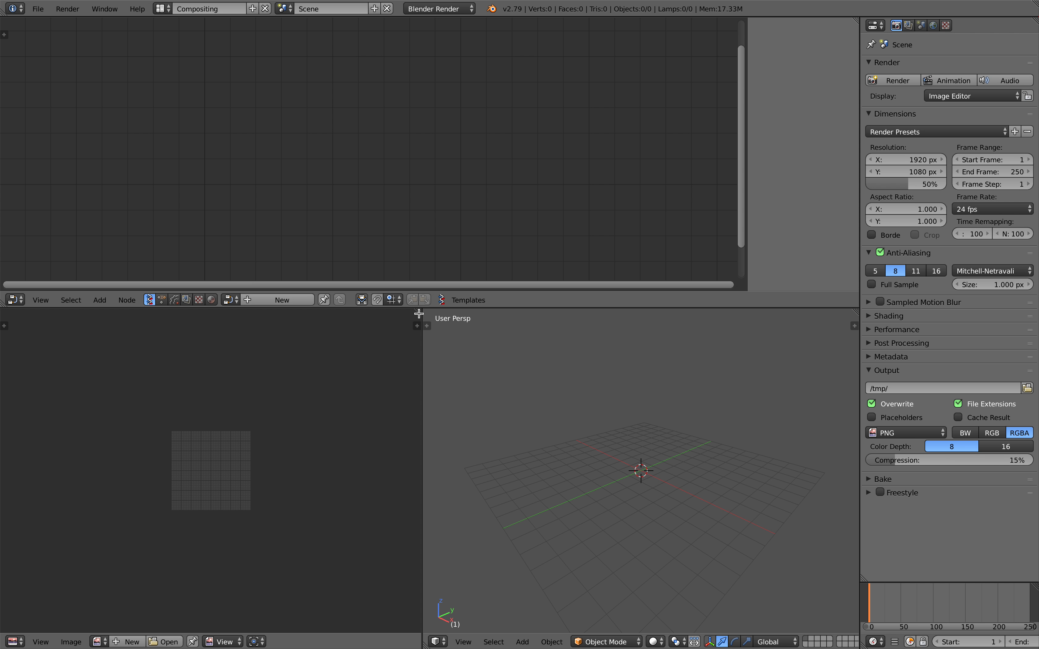
pyautogui.moveTo(420, 313); pyautogui.dragTo(402, 384)
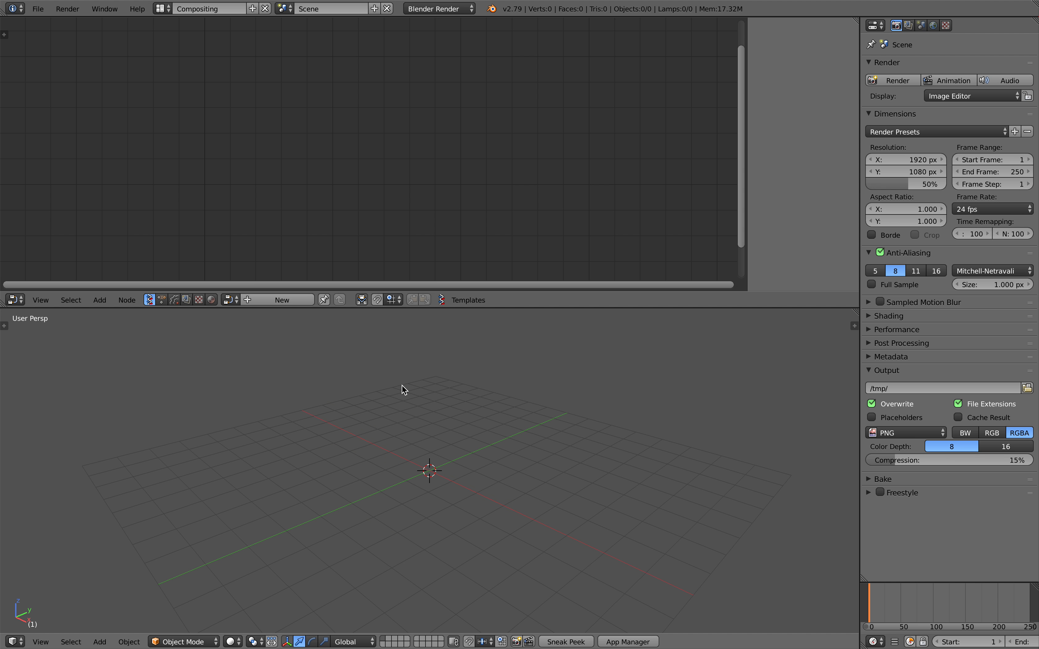
# - Add a cube mesh to the empty scene
pyautogui.hotkey('shift', 'a')
pyautogui.moveTo(406, 311)
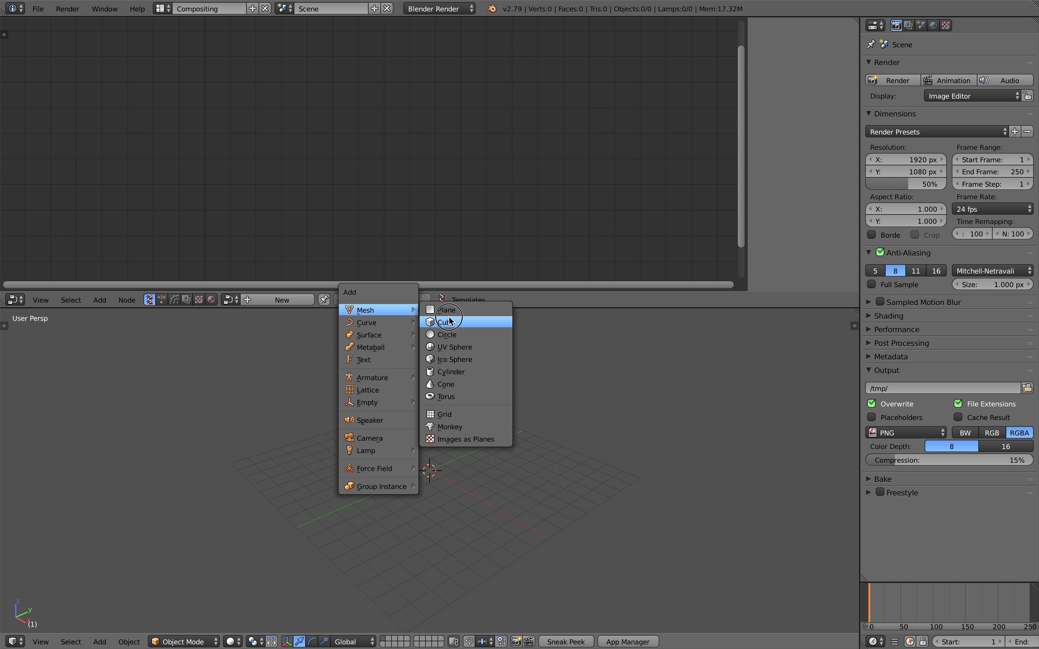
pyautogui.click(492, 323)
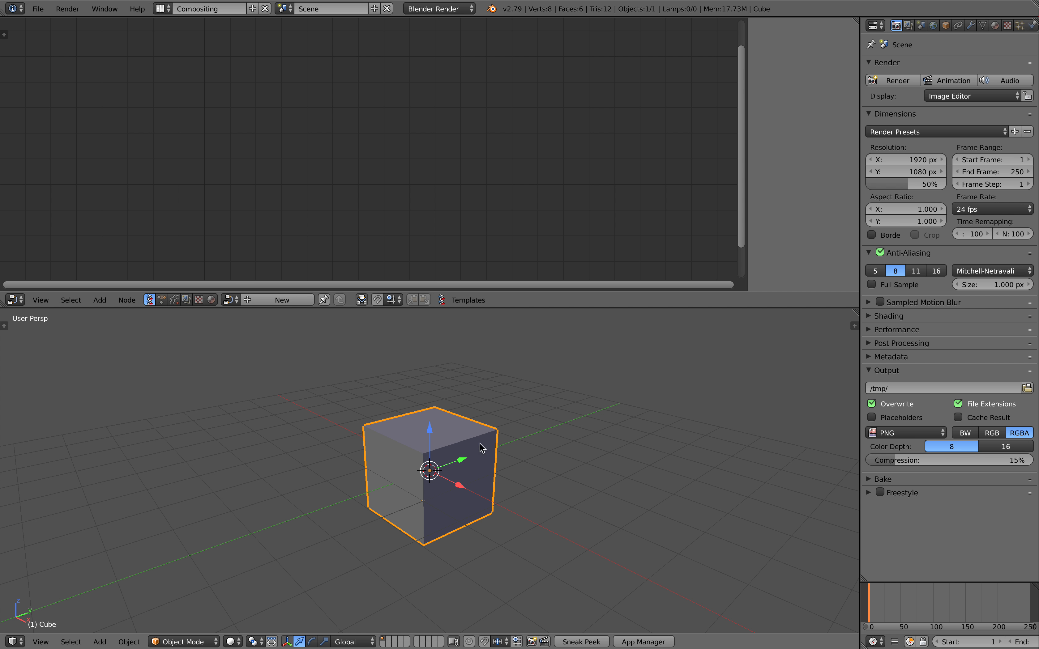
pyautogui.moveTo(477, 452); pyautogui.dragTo(470, 401, button='middle')
pyautogui.scroll(2, 422, 386)
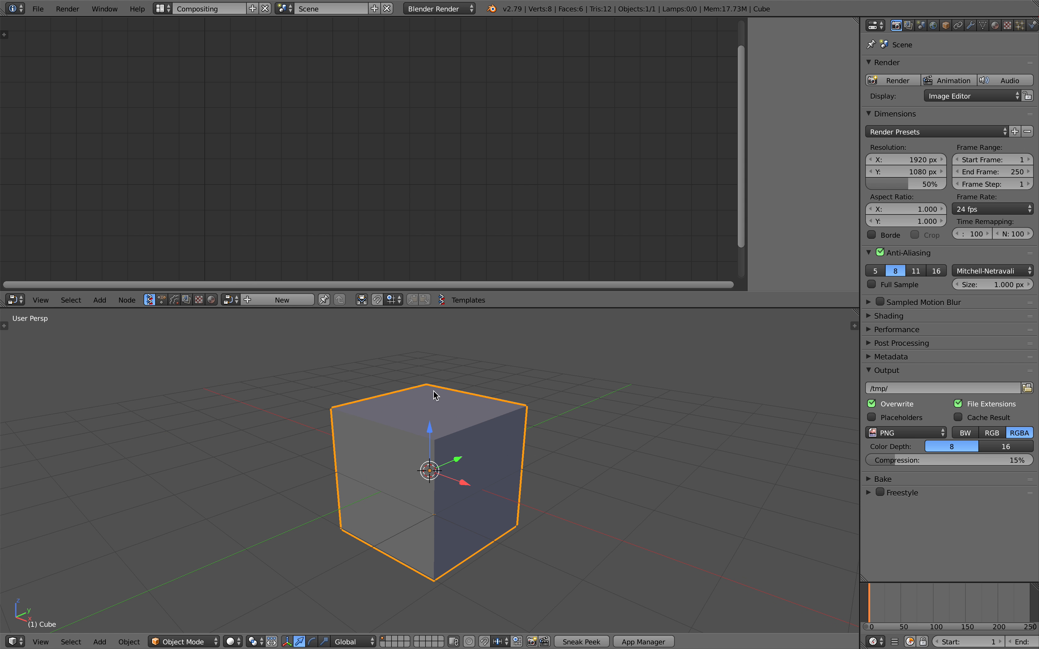
pyautogui.scroll(-3, 444, 390)
pyautogui.scroll(3, 489, 401)
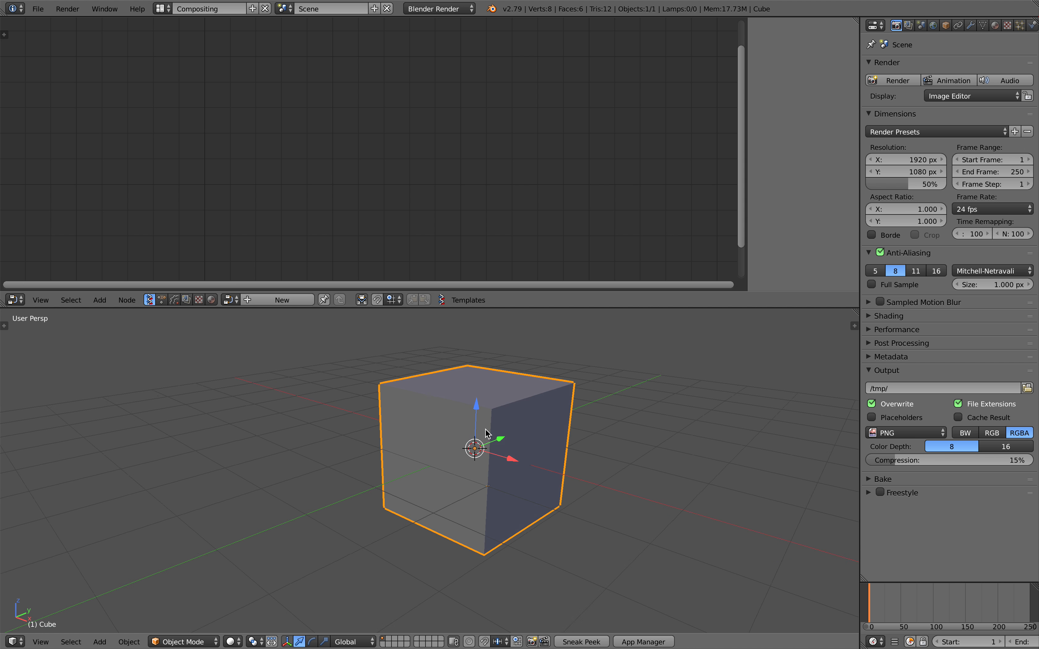
# - Add a Simple Subdivision Surface modifier to the cube with 2 view subdivisions and save the file
pyautogui.click(972, 26)
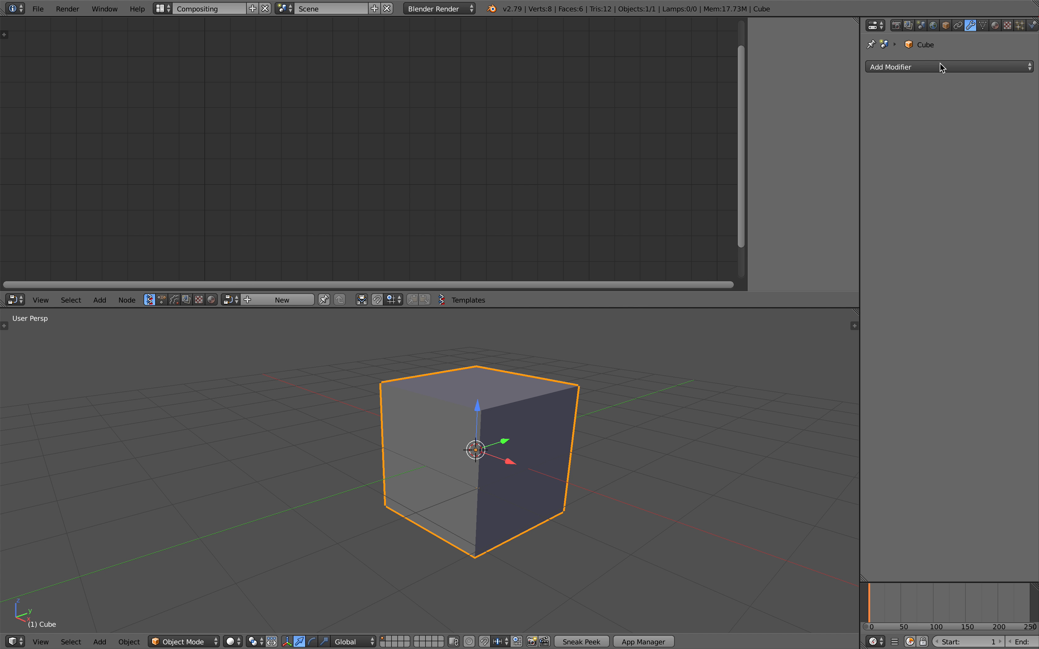
pyautogui.click(936, 66)
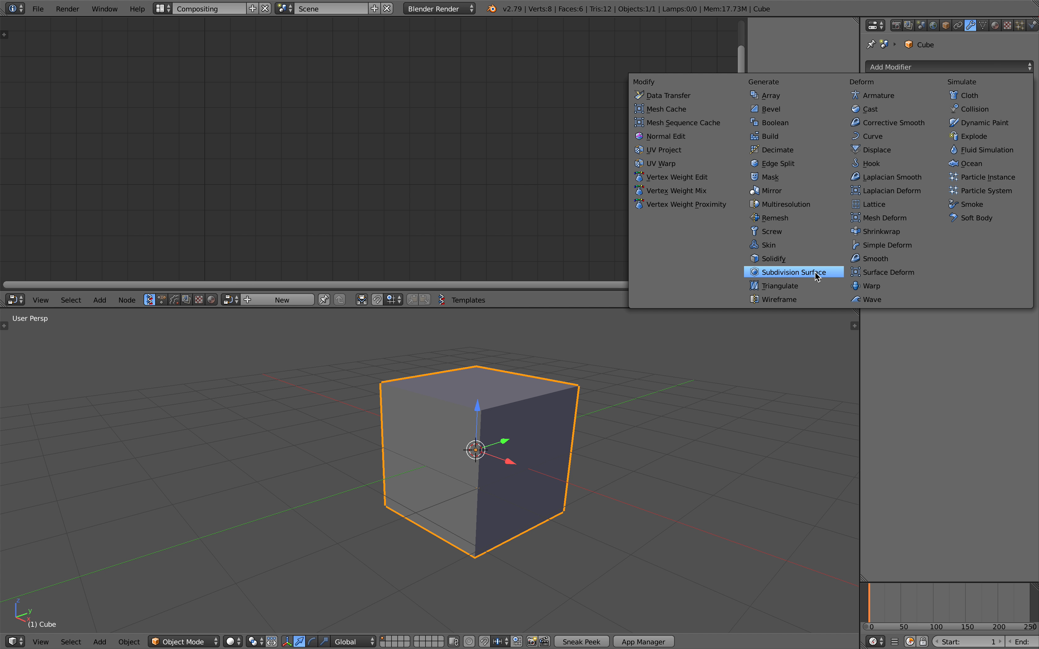
pyautogui.click(795, 272)
pyautogui.click(943, 148)
pyautogui.scroll(2, 737, 382)
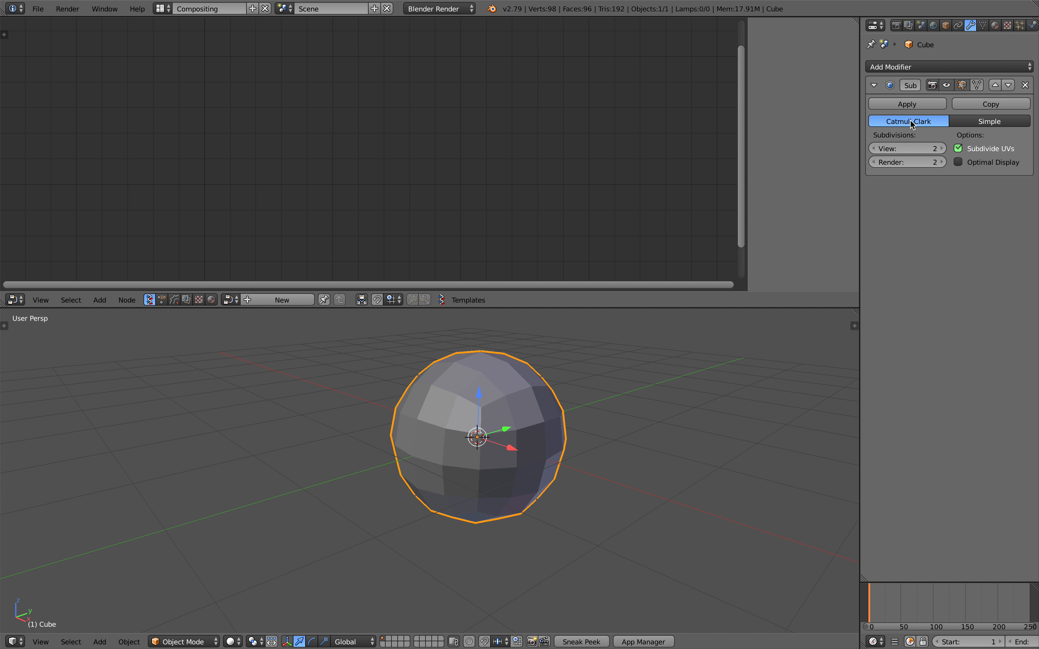
pyautogui.click(985, 124)
pyautogui.scroll(-2, 725, 359)
pyautogui.hotkey('ctrl', 's')
pyautogui.click(725, 359)
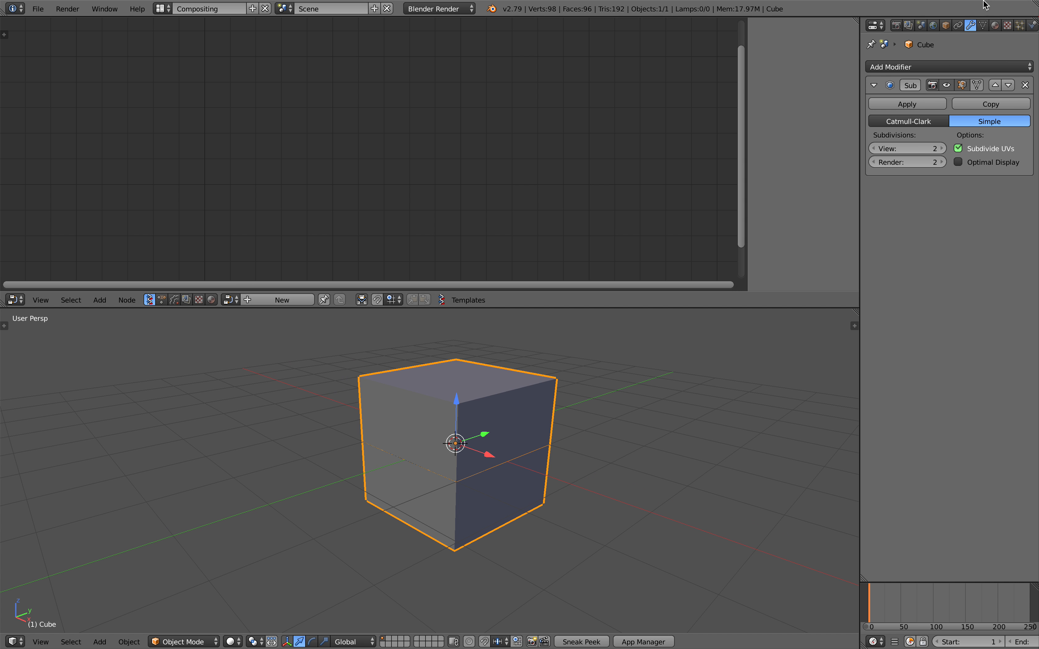
# - Turn on wire display for the cube and raise its modifier's view subdivisions to 5
pyautogui.click(945, 25)
pyautogui.click(893, 373)
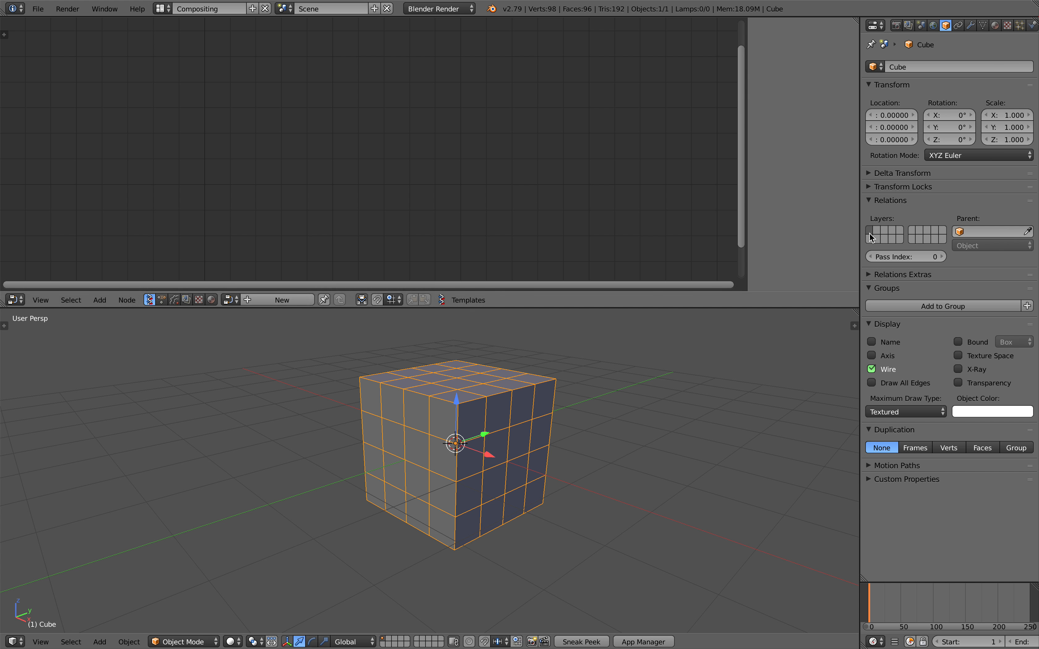
pyautogui.click(971, 25)
pyautogui.click(941, 149)
pyautogui.click(941, 148)
pyautogui.scroll(2, 690, 365)
pyautogui.click(941, 149)
pyautogui.moveTo(755, 344); pyautogui.dragTo(535, 404, button='middle')
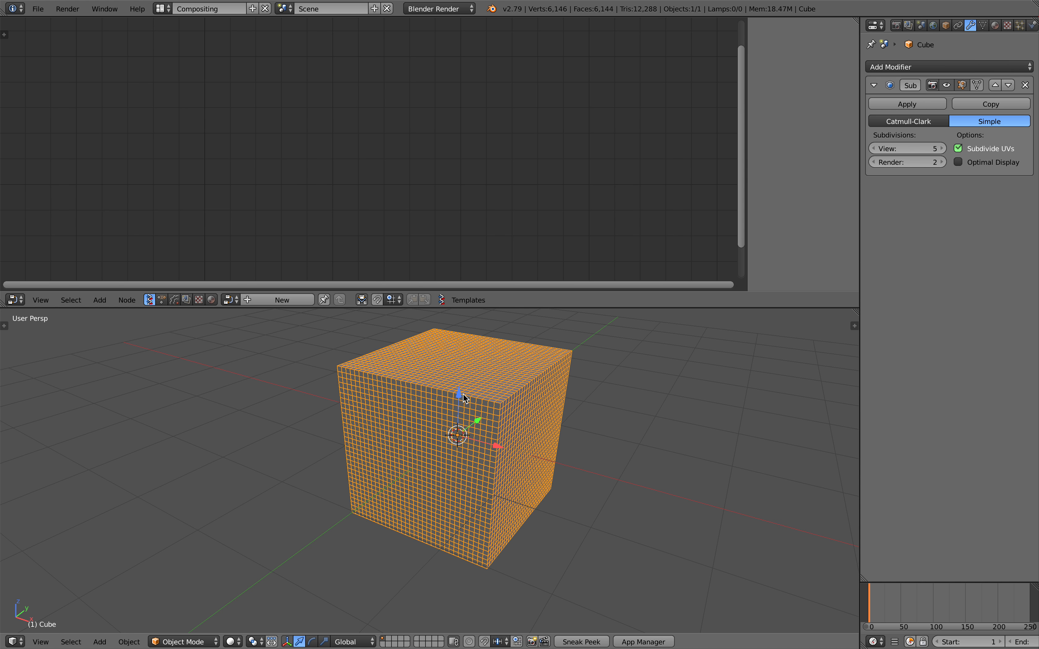
pyautogui.moveTo(463, 395); pyautogui.dragTo(429, 402, button='middle')
pyautogui.moveTo(636, 434); pyautogui.dragTo(349, 360, button='middle')
# - Create a new Sverchok node tree with an Objects in mk3 node and save the file
pyautogui.click(296, 300)
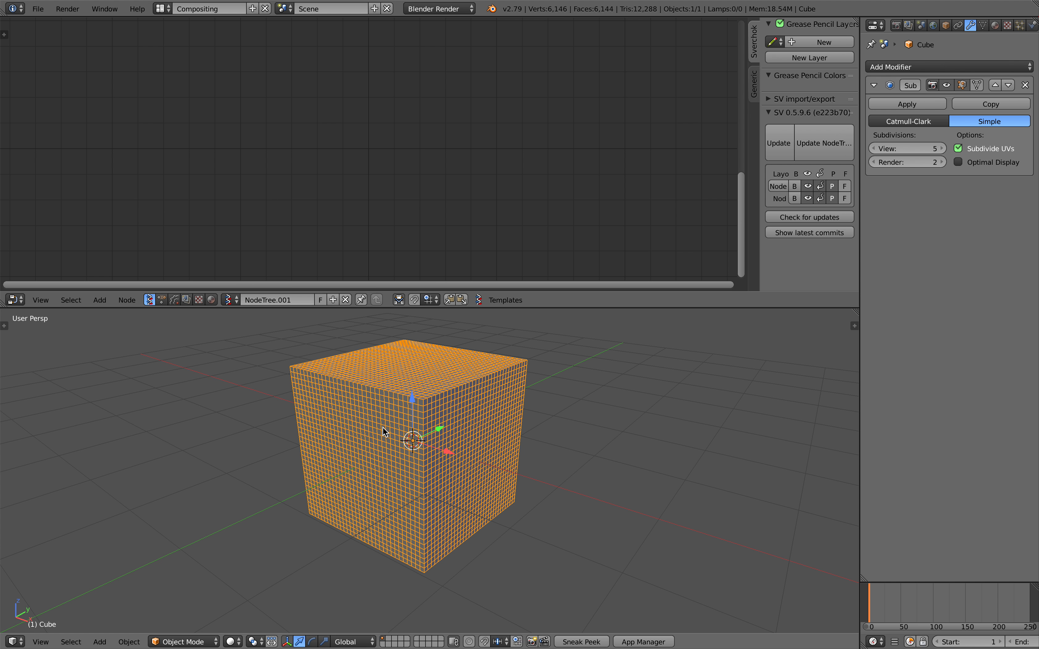
pyautogui.moveTo(687, 299); pyautogui.dragTo(689, 316)
pyautogui.hotkey('shift', 'a')
pyautogui.click(344, 155)
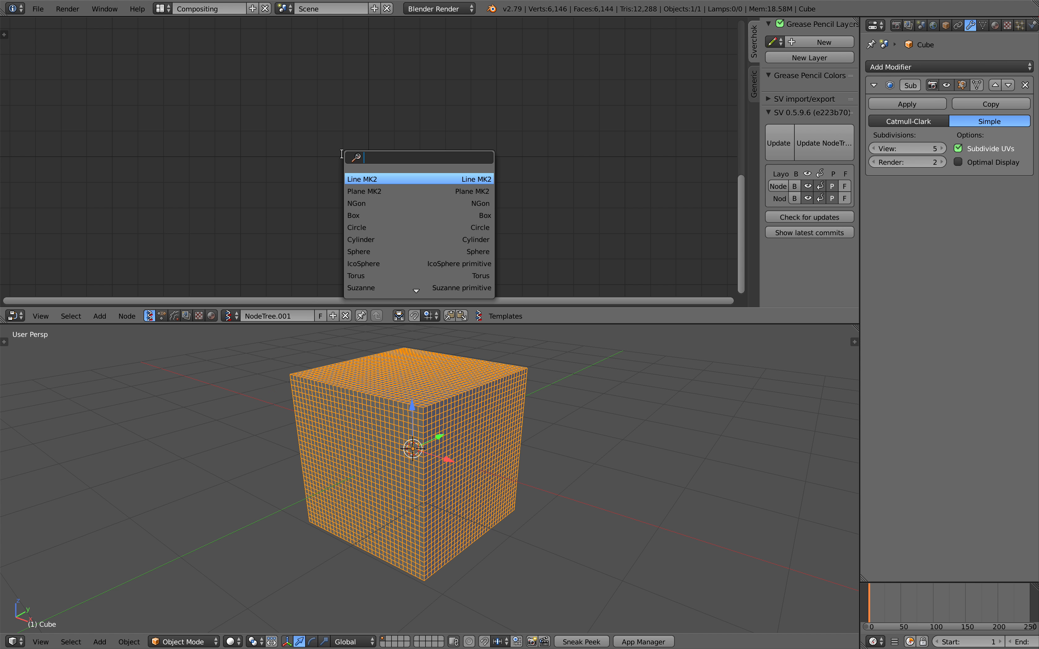
pyautogui.write('objectws')
pyautogui.press('BackSpace')
pyautogui.press('BackSpace')
pyautogui.write('s')
pyautogui.press('Return')
pyautogui.scroll(-3, 311, 153)
pyautogui.moveTo(311, 153); pyautogui.dragTo(260, 124, button='middle')
pyautogui.hotkey('ctrl', 's')
pyautogui.click(259, 124)
# - Load the selected cube into the Objects in mk3 node with Post enabled, and widen the node slightly
pyautogui.click(287, 228)
pyautogui.moveTo(411, 198); pyautogui.dragTo(373, 192, button='middle')
pyautogui.scroll(-1, 364, 201)
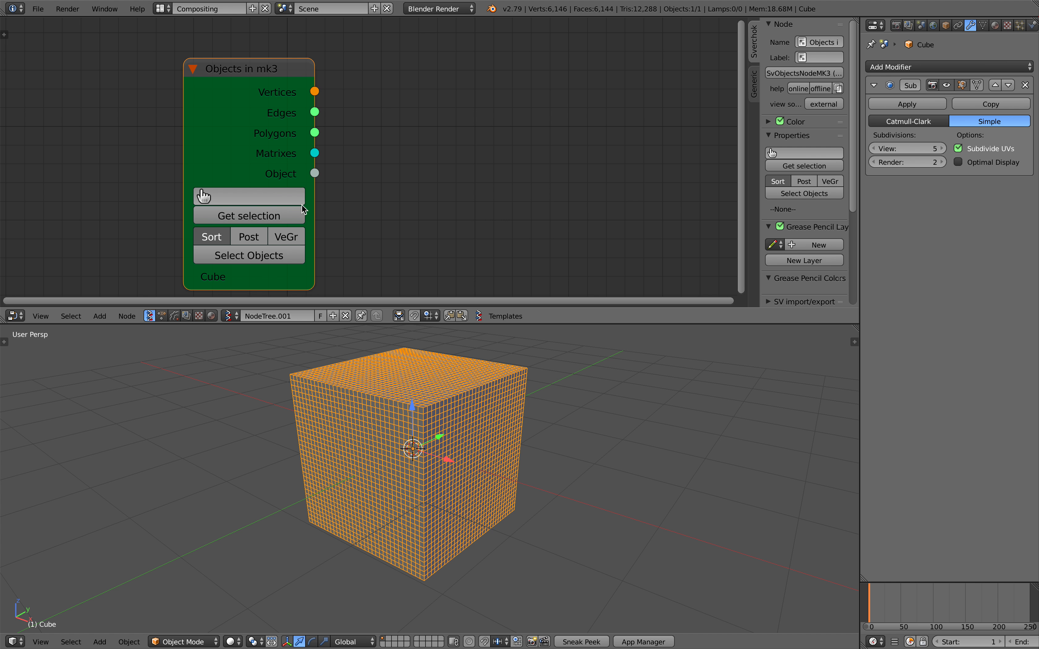
pyautogui.click(256, 239)
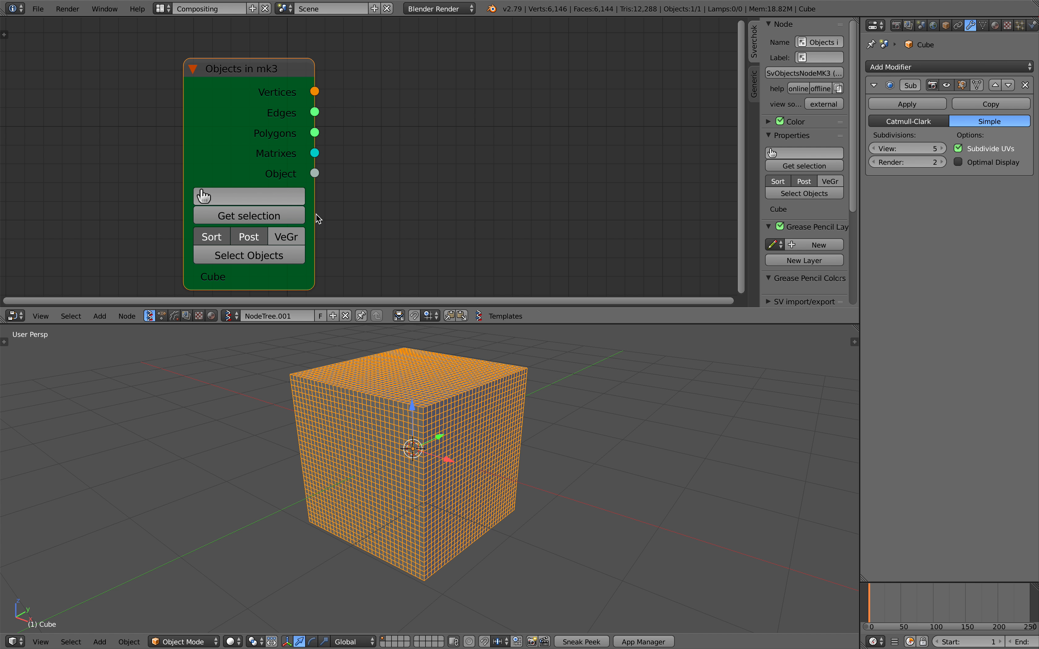
pyautogui.moveTo(317, 218); pyautogui.dragTo(327, 212)
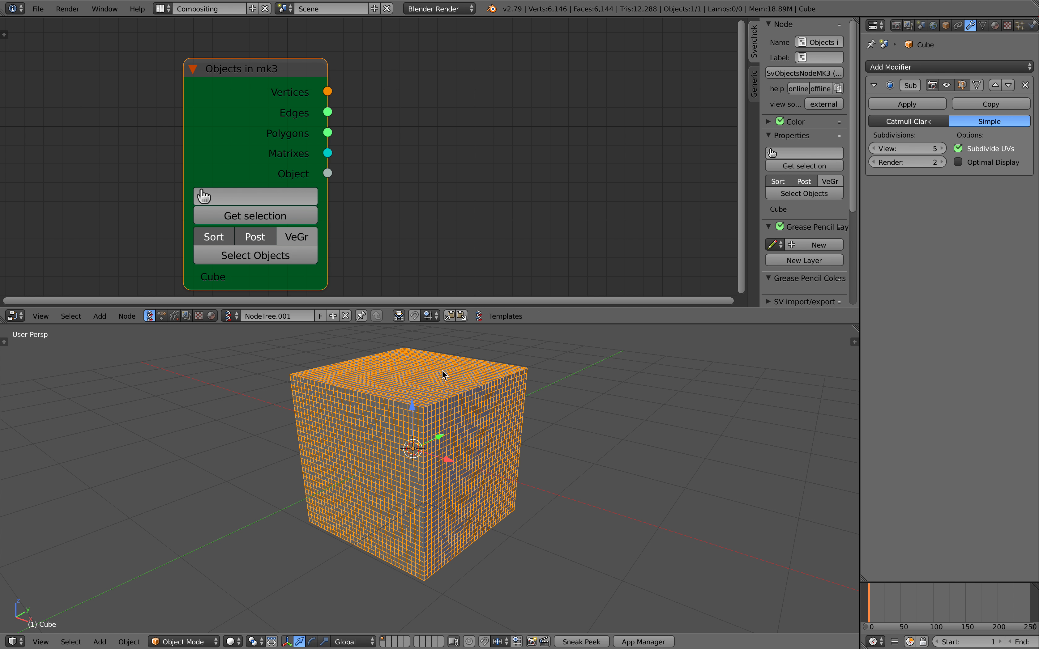
# - Deselect the cube, widen the Objects in mk3 node further and save the file
pyautogui.scroll(-1, 454, 433)
pyautogui.moveTo(488, 423); pyautogui.dragTo(482, 458, button='middle')
pyautogui.scroll(2, 424, 386)
pyautogui.press('a')
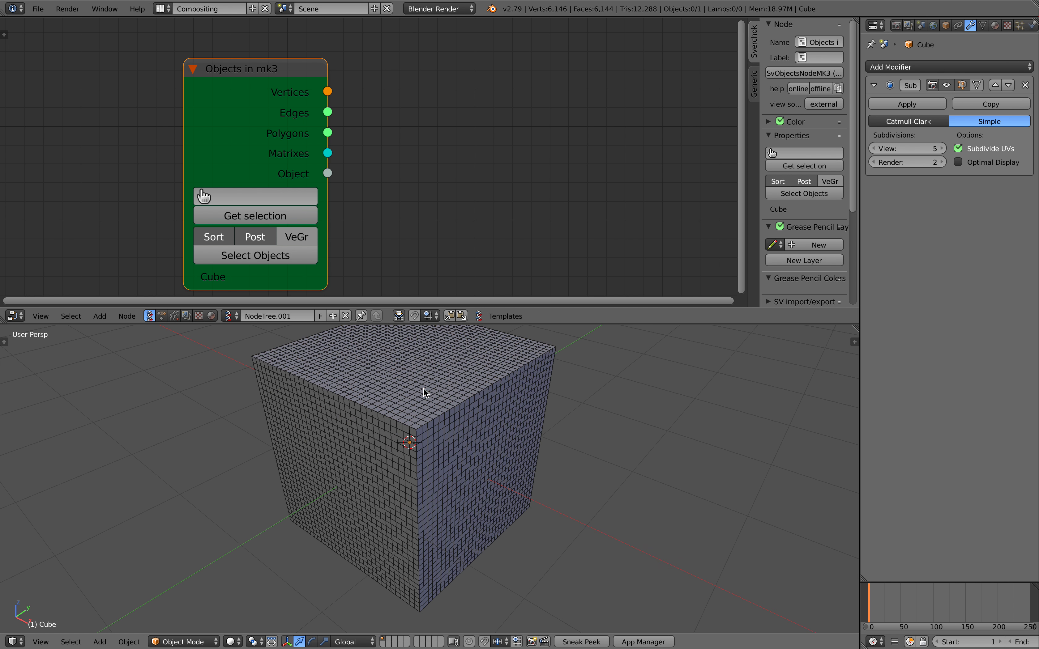
pyautogui.moveTo(330, 221); pyautogui.dragTo(344, 213)
pyautogui.hotkey('ctrl', 's')
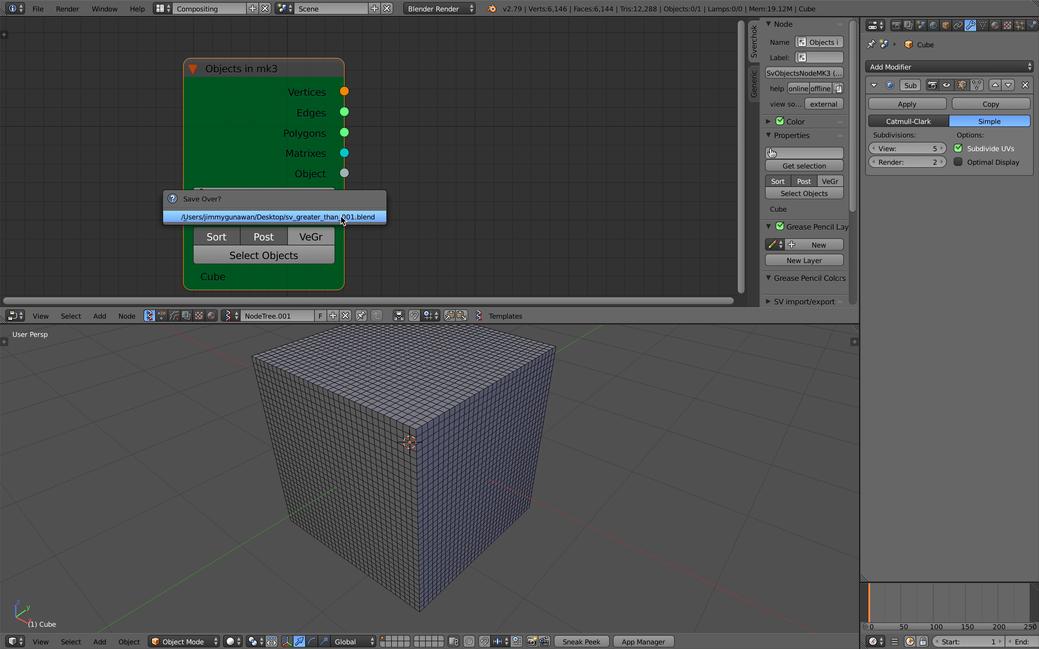
pyautogui.moveTo(476, 192); pyautogui.dragTo(399, 173, button='middle')
pyautogui.hotkey('ctrl', 's')
pyautogui.click(399, 173)
# - Add a Vector Noise MK2 node beside the Objects in mk3 node
pyautogui.scroll(-1, 389, 181)
pyautogui.press('space')
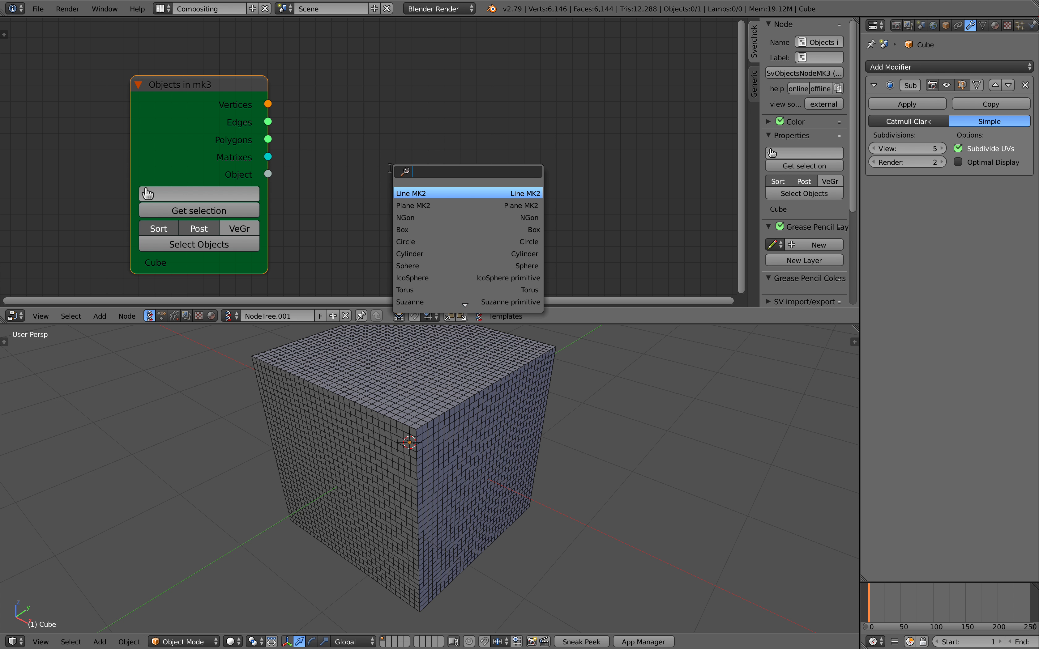
pyautogui.write('noise')
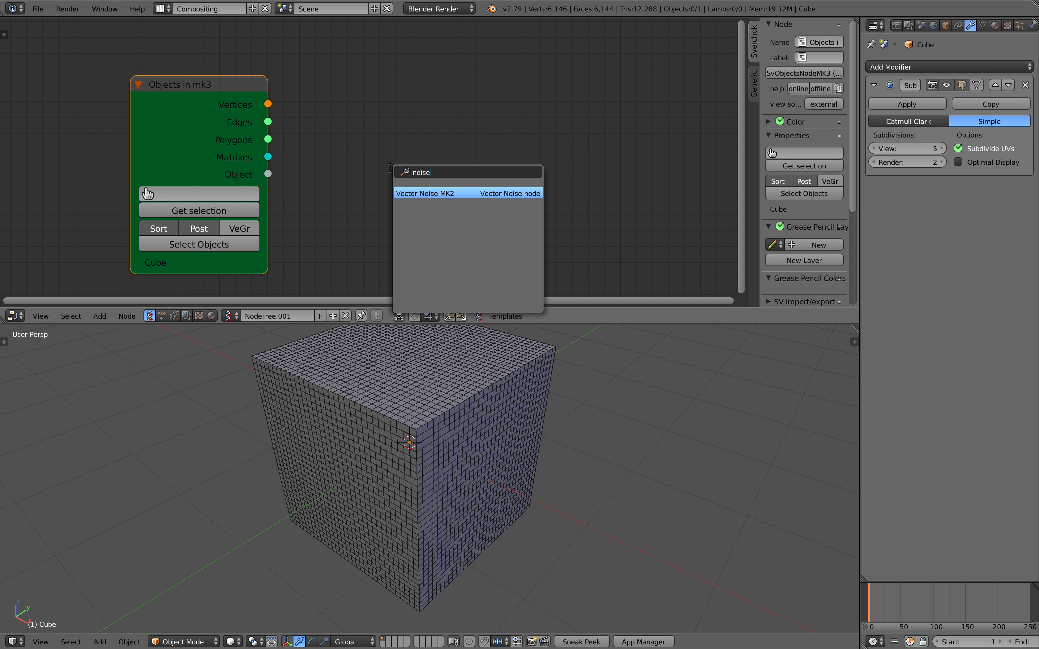
pyautogui.press('Return')
pyautogui.click(390, 114)
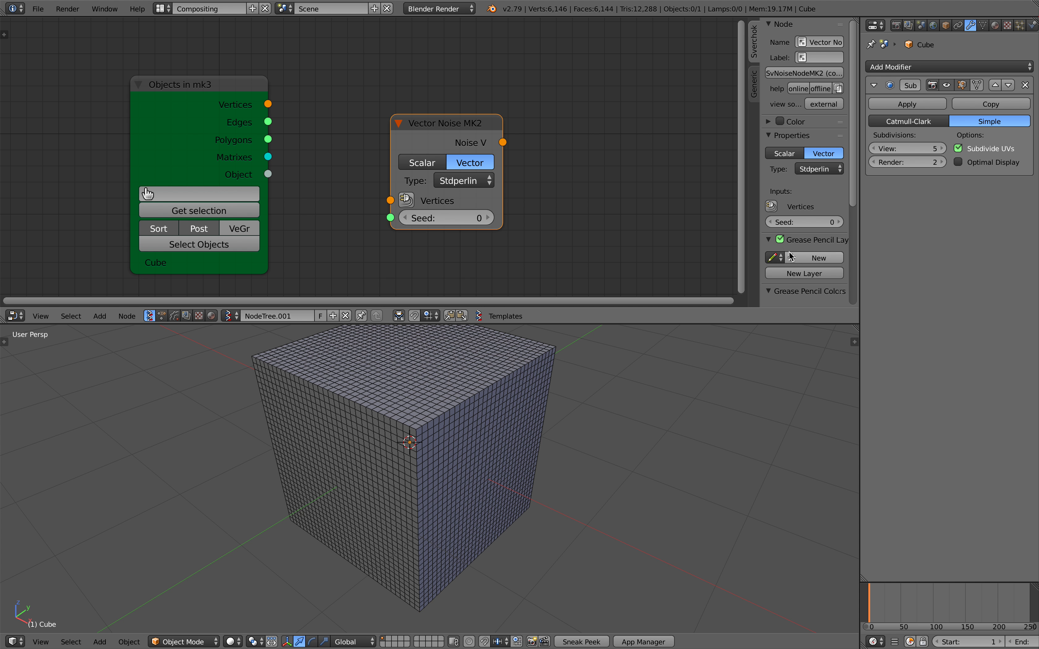
# - Hide the node editor's properties sidebar and save over sv_greater_than_001.blend, keeping the cube deselected
pyautogui.press('n')
pyautogui.scroll(-2, 823, 244)
pyautogui.hotkey('ctrl', 's')
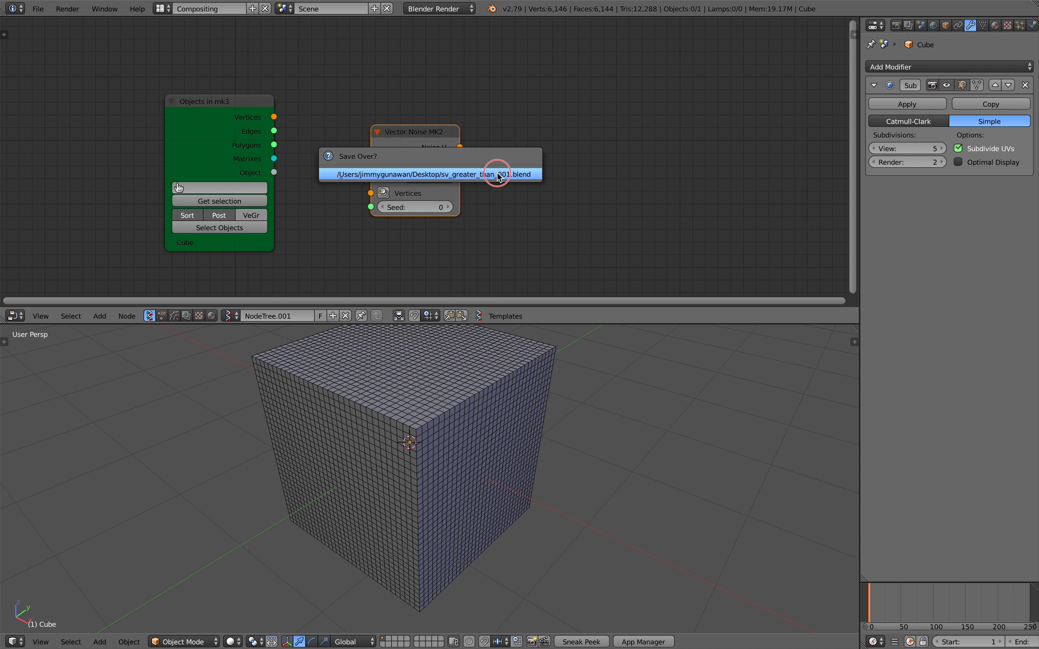
pyautogui.click(497, 175)
pyautogui.scroll(2, 559, 413)
pyautogui.scroll(-3, 559, 413)
pyautogui.moveTo(559, 413); pyautogui.dragTo(528, 421, button='middle')
pyautogui.hotkey('ctrl', 's')
pyautogui.click(535, 426)
pyautogui.rightClick(494, 414)
pyautogui.hotkey('ctrl', 's')
pyautogui.click(505, 418)
pyautogui.press('a')
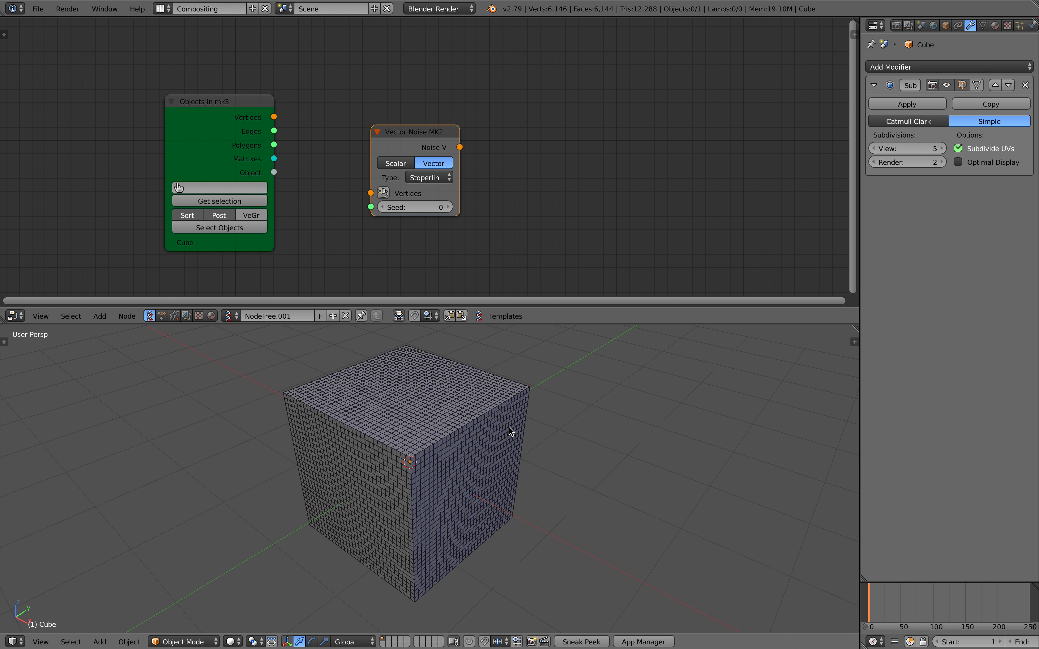
# - Switch the render engine to Cycles Render and save the file
pyautogui.click(444, 9)
pyautogui.click(455, 38)
pyautogui.hotkey('ctrl', 's')
pyautogui.click(468, 66)
# - Add a second Vector Noise MK2 node beside the first one and save the file
pyautogui.hotkey('shift', 'a')
pyautogui.click(578, 107)
pyautogui.write('vector n')
pyautogui.press('Return')
pyautogui.click(579, 111)
pyautogui.hotkey('ctrl', 's')
pyautogui.click(579, 111)
# - Move the first Vector Noise MK2 node up and feed it the Vertices output of Objects in mk3
pyautogui.moveTo(442, 135); pyautogui.dragTo(414, 71)
pyautogui.moveTo(274, 117); pyautogui.dragTo(341, 129)
pyautogui.moveTo(431, 83); pyautogui.dragTo(588, 128)
pyautogui.click(587, 128)
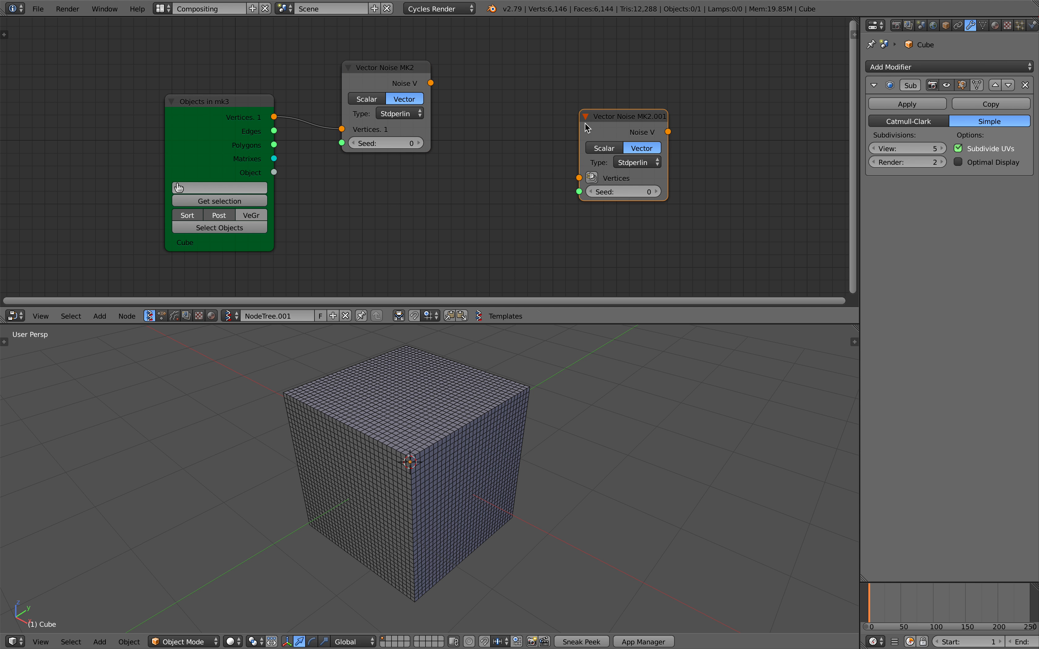
# - Replace the second Vector Noise MK2 node with a Vertex color mk3 node, save the file and widen the new node
pyautogui.press('x')
pyautogui.hotkey('alt', 'space')
pyautogui.write('color')
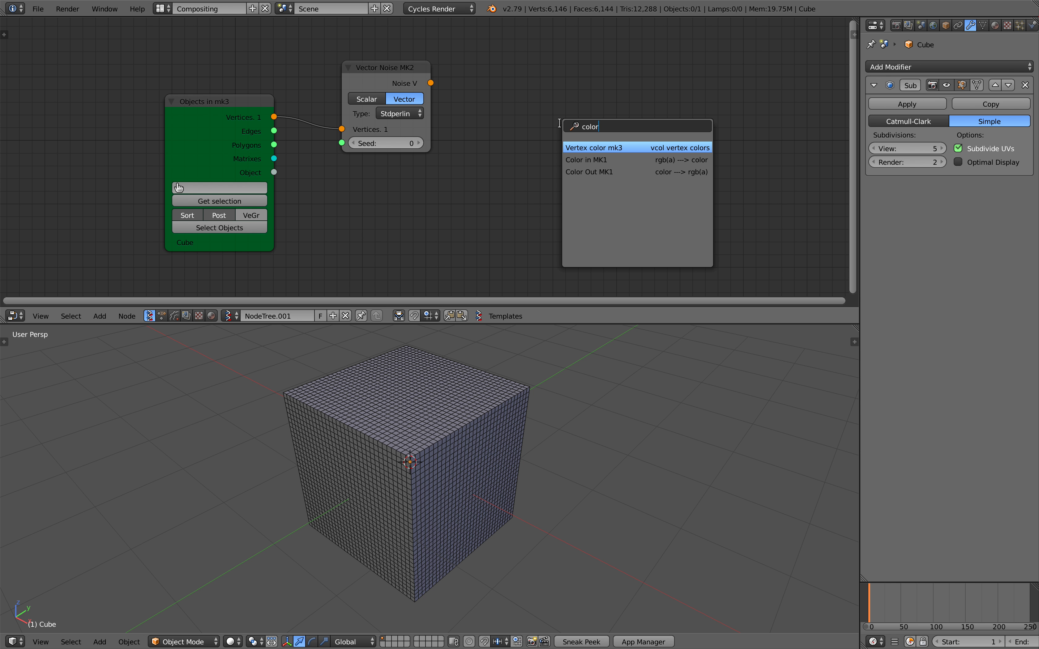
pyautogui.press('Return')
pyautogui.click(523, 120)
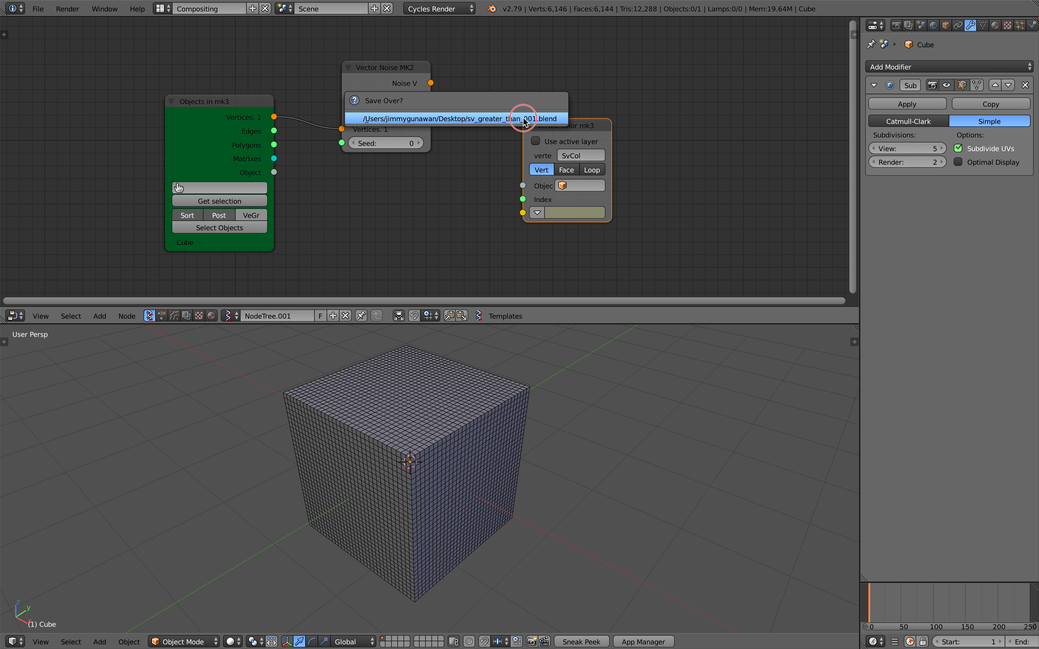
pyautogui.moveTo(612, 155); pyautogui.dragTo(671, 154)
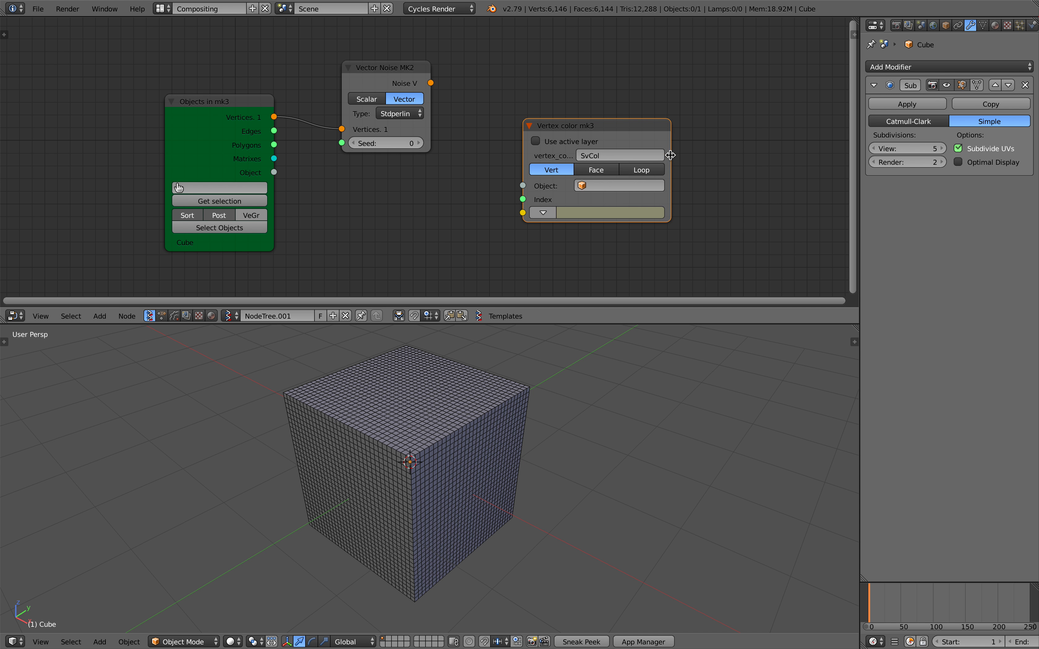
# - Connect the Object output of Objects in mk3 to the Object input of Vertex color mk3
pyautogui.moveTo(274, 173); pyautogui.dragTo(523, 186)
pyautogui.moveTo(431, 84); pyautogui.dragTo(448, 118)
pyautogui.scroll(2, 425, 111)
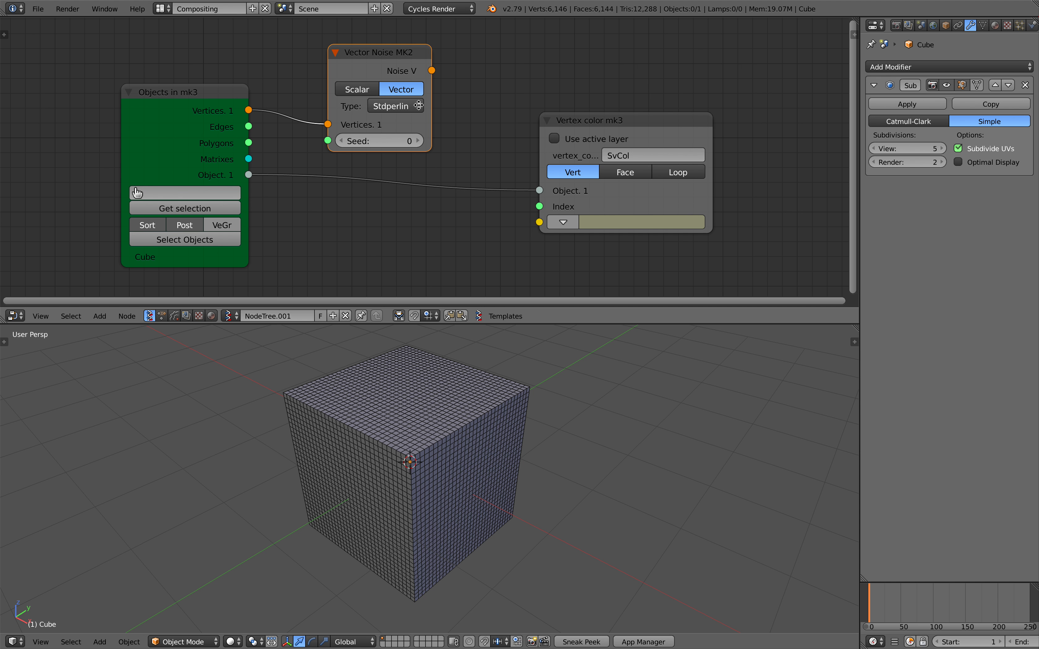
# - Set Vector Noise MK2 to Scalar, link its Noise S output to the Vertex color mk3 color input, and nudge that node down
pyautogui.click(358, 96)
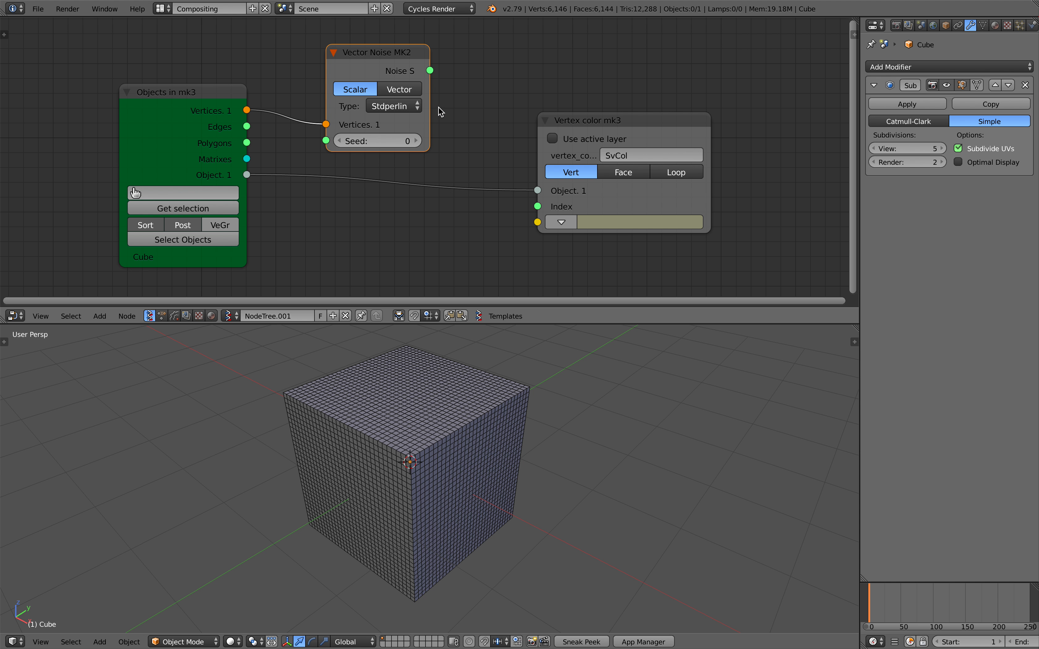
pyautogui.moveTo(433, 75); pyautogui.dragTo(539, 221)
pyautogui.click(406, 93)
pyautogui.click(363, 89)
pyautogui.moveTo(611, 131); pyautogui.dragTo(616, 146)
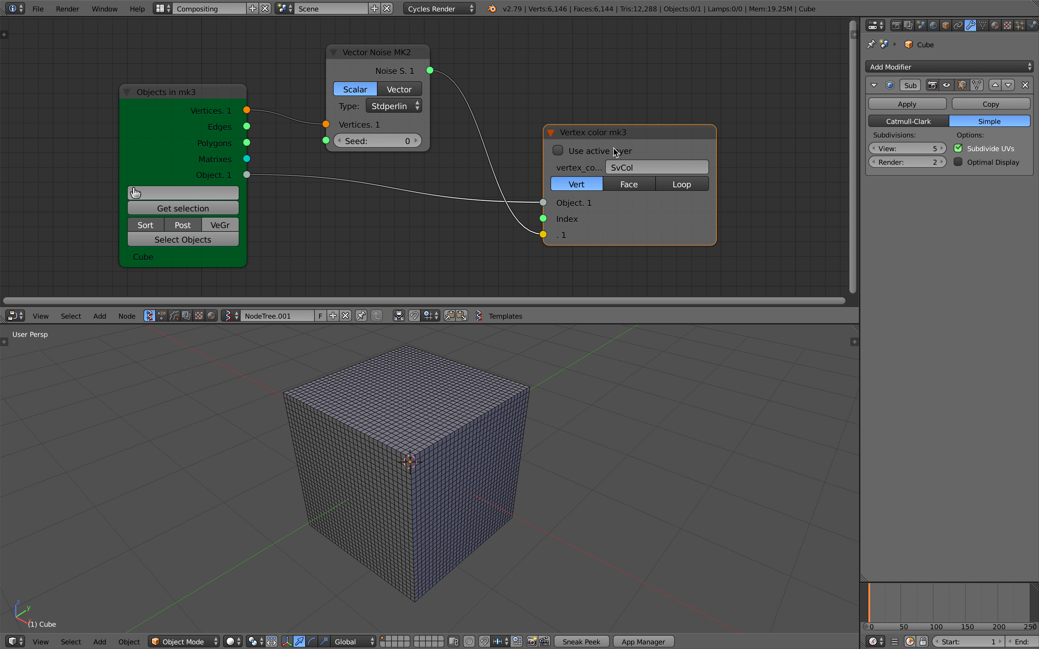
# - Select the cube and create a new node-based material for it in the shader node editor
pyautogui.keyDown('shift'); pyautogui.moveTo(541, 378); pyautogui.dragTo(543, 401, button='middle'); pyautogui.keyUp('shift')
pyautogui.rightClick(468, 452)
pyautogui.scroll(-2, 458, 462)
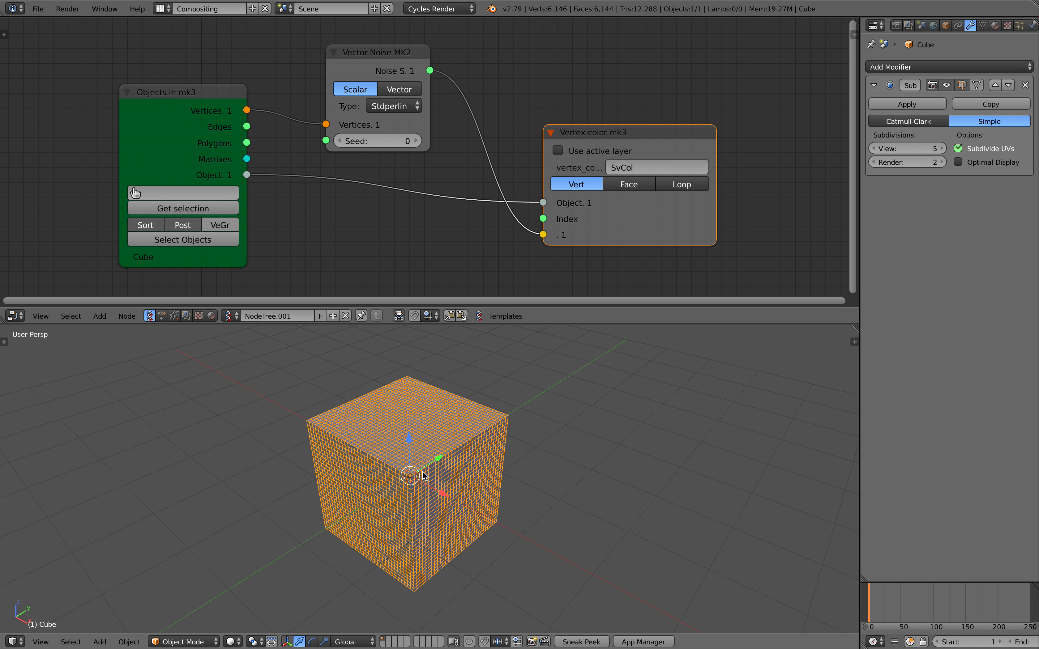
pyautogui.click(212, 316)
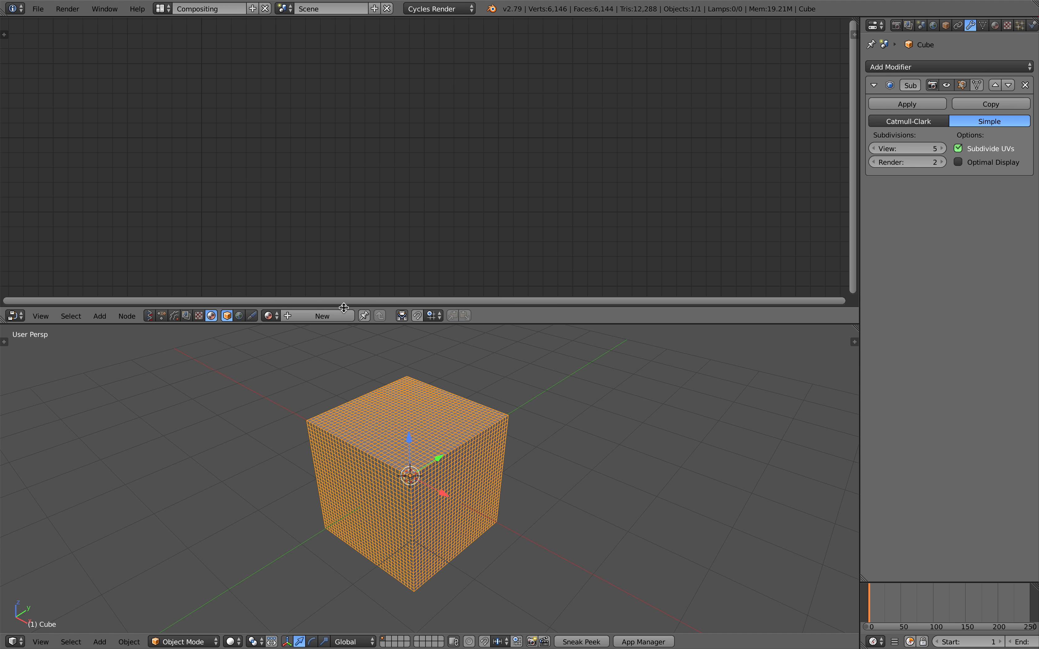
pyautogui.click(338, 315)
pyautogui.scroll(-6, 344, 185)
pyautogui.moveTo(350, 175); pyautogui.dragTo(370, 225, button='middle')
pyautogui.scroll(4, 368, 186)
pyautogui.scroll(2, 227, 128)
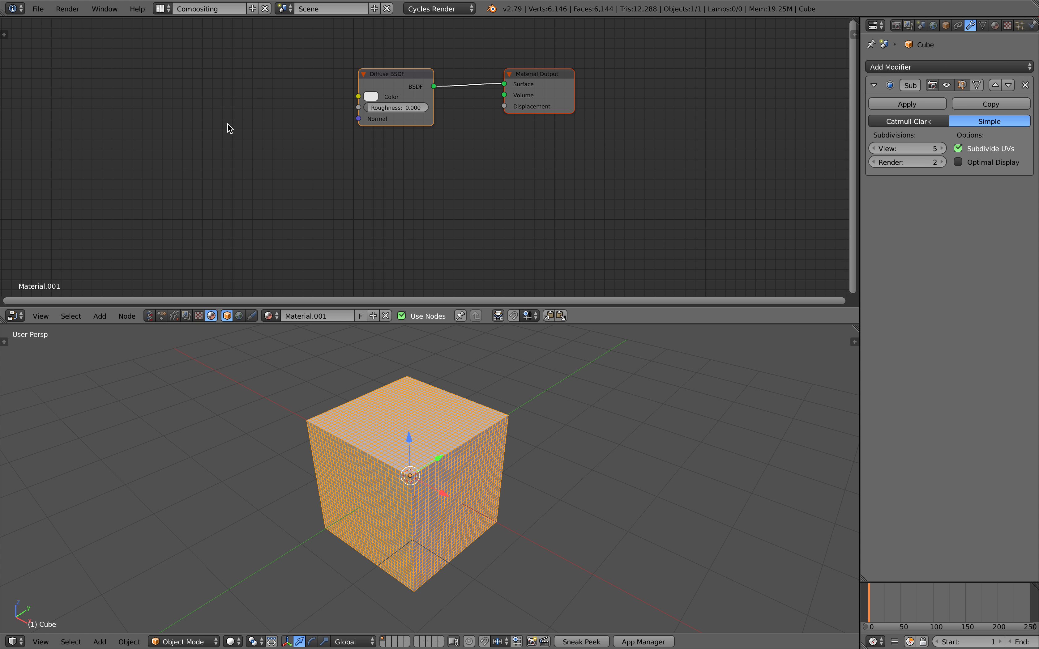
# - Add an Attribute node named SvCol, after the cube's vertex color layer, and link its Color to the Diffuse BSDF Color
pyautogui.click(983, 27)
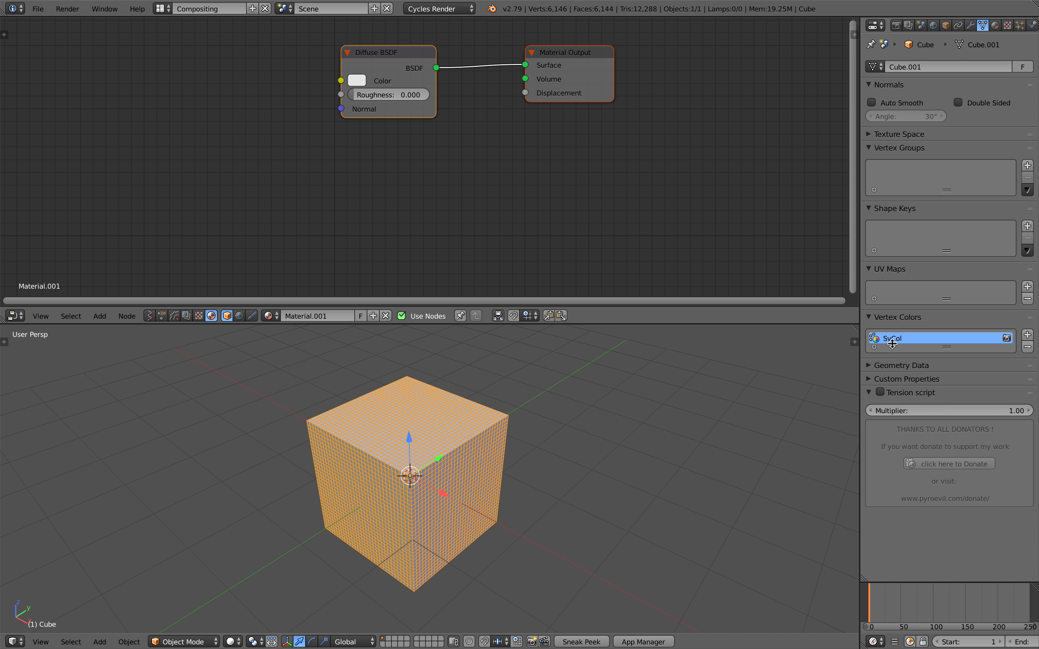
pyautogui.moveTo(157, 117); pyautogui.dragTo(200, 127, button='middle')
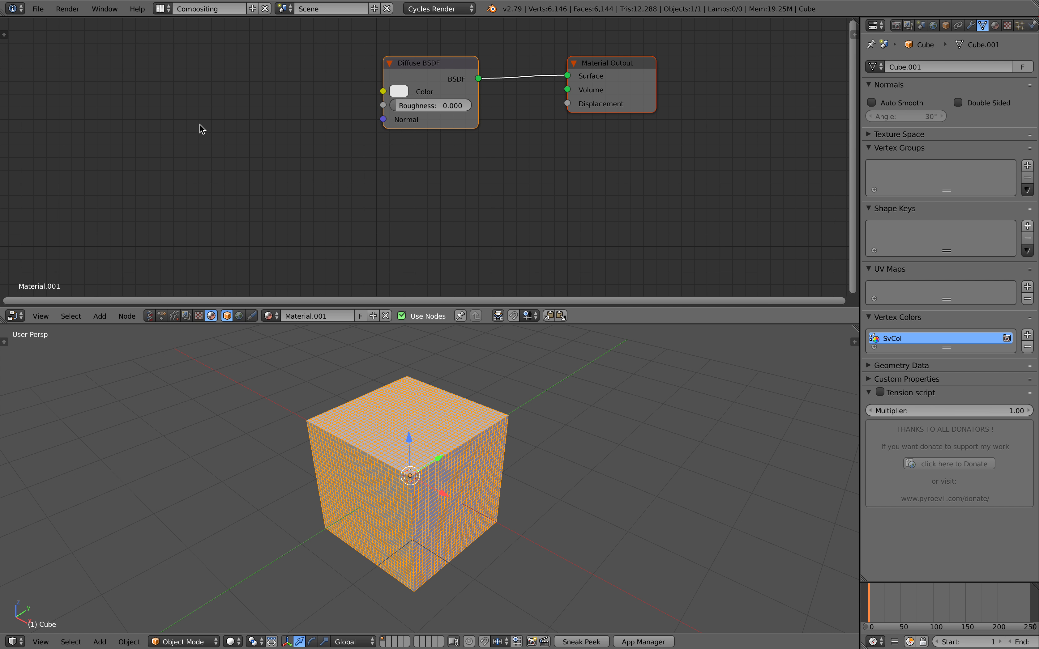
pyautogui.hotkey('shift', 'a')
pyautogui.click(198, 125)
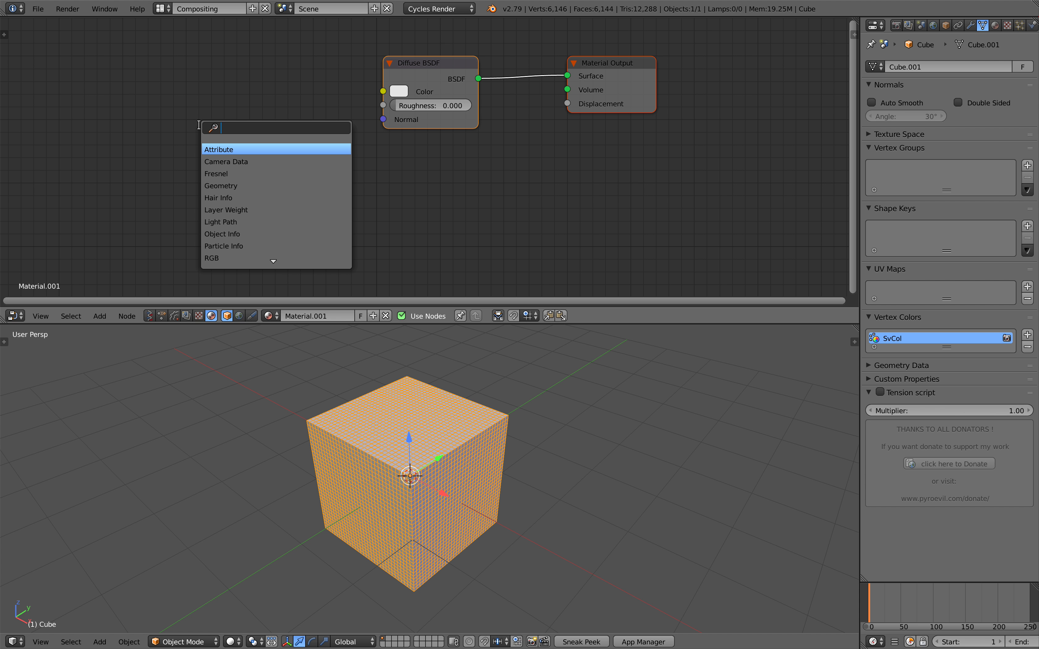
pyautogui.press('Return')
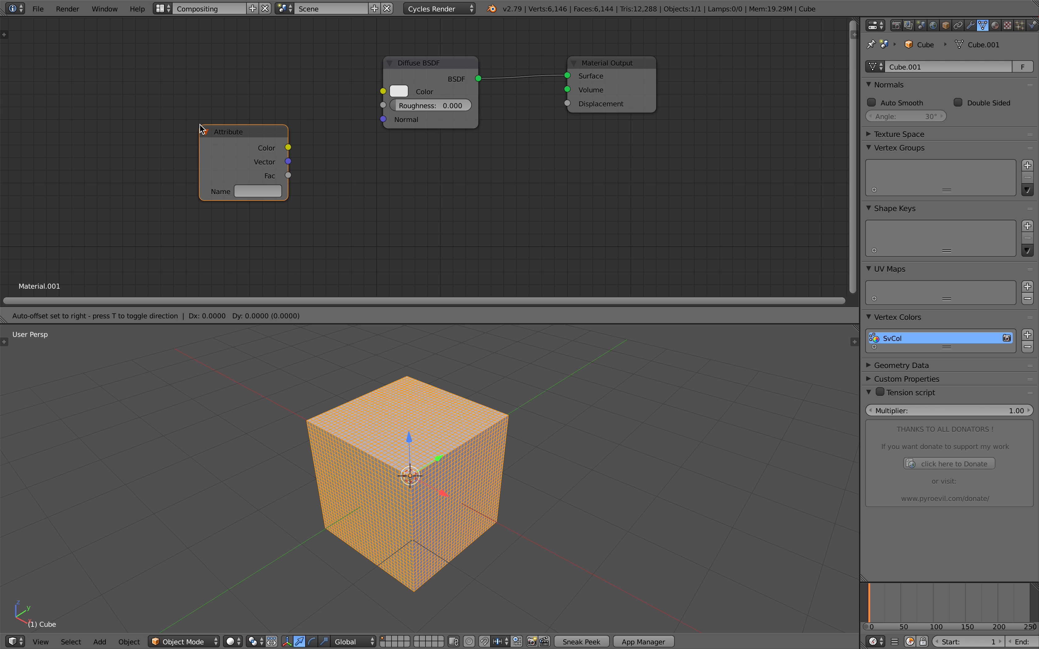
pyautogui.click(124, 142)
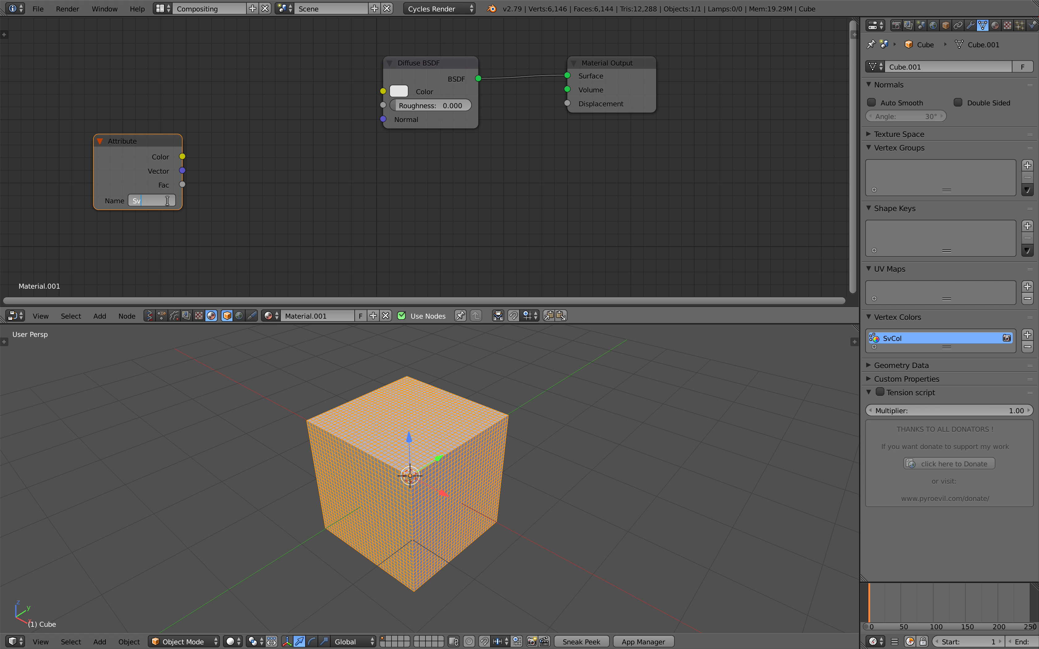
pyautogui.press('Return')
pyautogui.moveTo(182, 156); pyautogui.dragTo(383, 91)
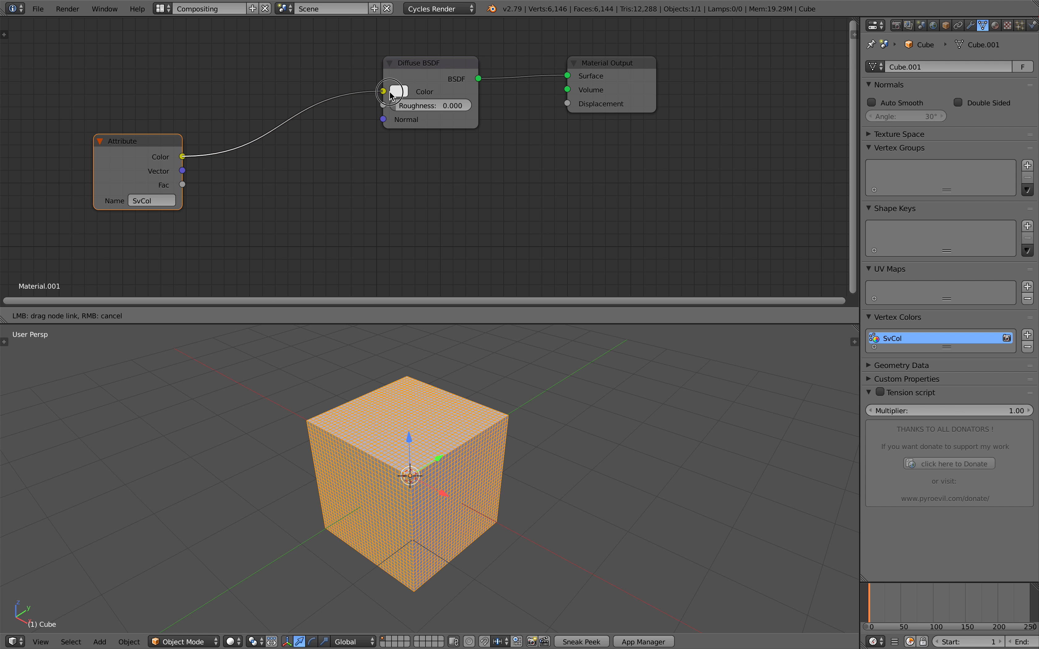
# - Deselect the cube and preview it with Rendered viewport shading
pyautogui.moveTo(498, 418); pyautogui.dragTo(517, 426, button='middle')
pyautogui.click(231, 642)
pyautogui.click(264, 584)
pyautogui.press('a')
pyautogui.click(231, 641)
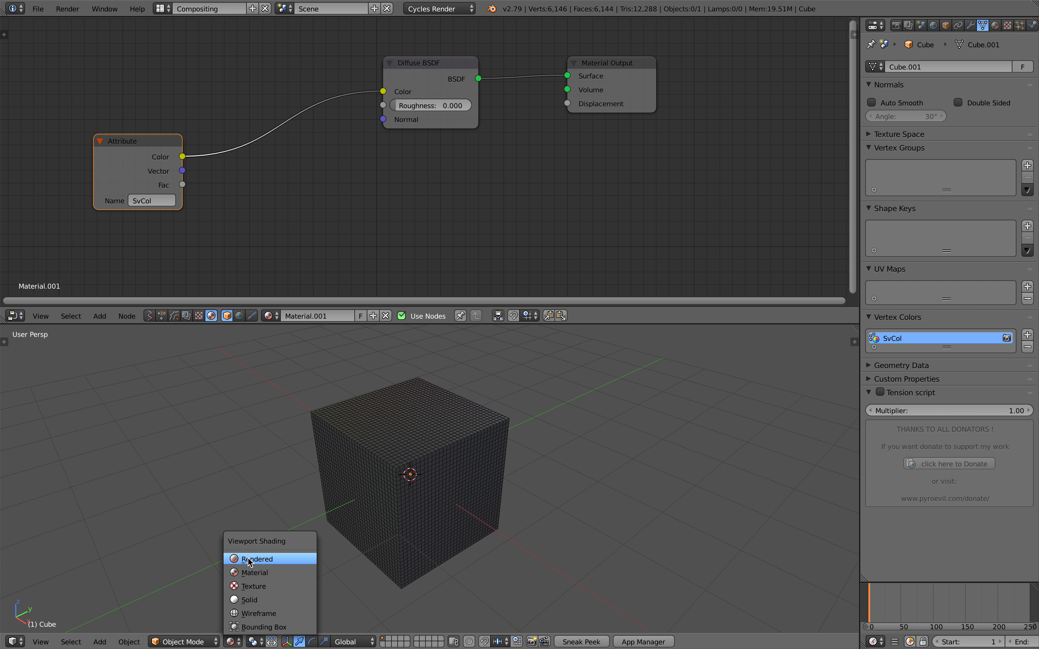
pyautogui.click(243, 559)
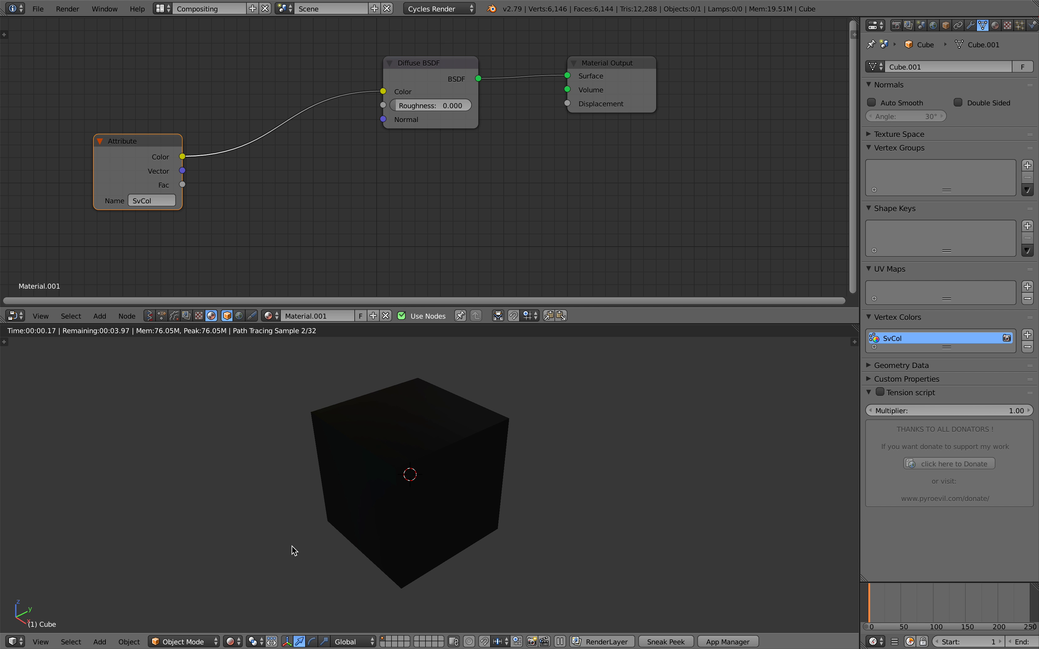
# - Replace the Diffuse BSDF with an Emission node linked from the Attribute Color to the Material Output Surface
pyautogui.click(429, 81)
pyautogui.press('x')
pyautogui.press('space')
pyautogui.write('emi')
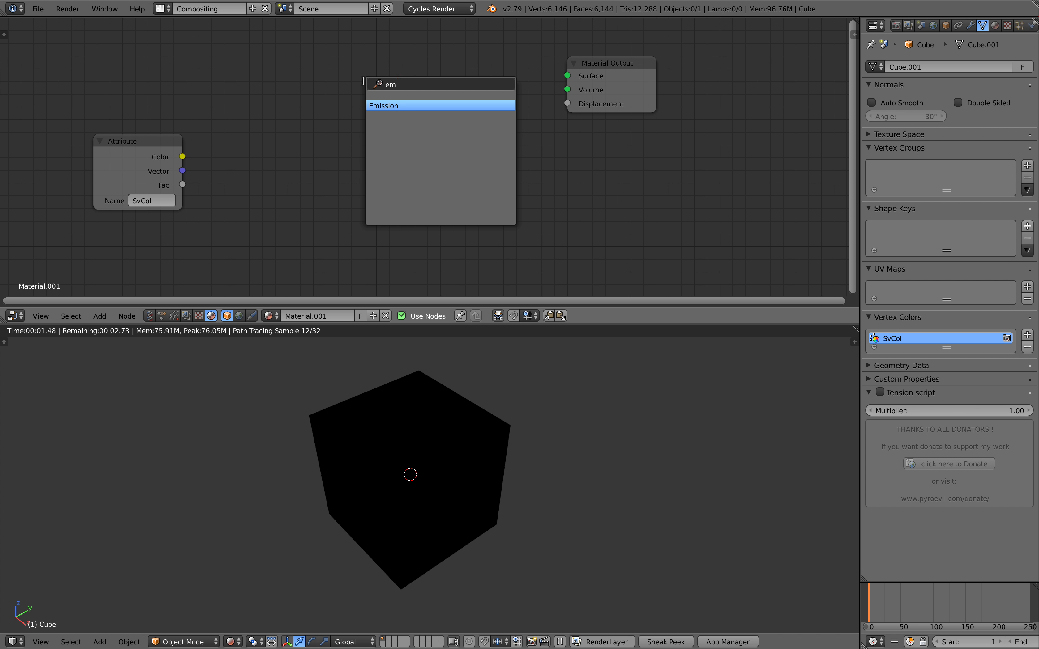
pyautogui.press('Return')
pyautogui.click(363, 81)
pyautogui.moveTo(183, 156); pyautogui.dragTo(363, 116)
pyautogui.moveTo(452, 103); pyautogui.dragTo(567, 76)
# - Save the file and inspect the rendered cube up close from another angle
pyautogui.hotkey('ctrl', 's')
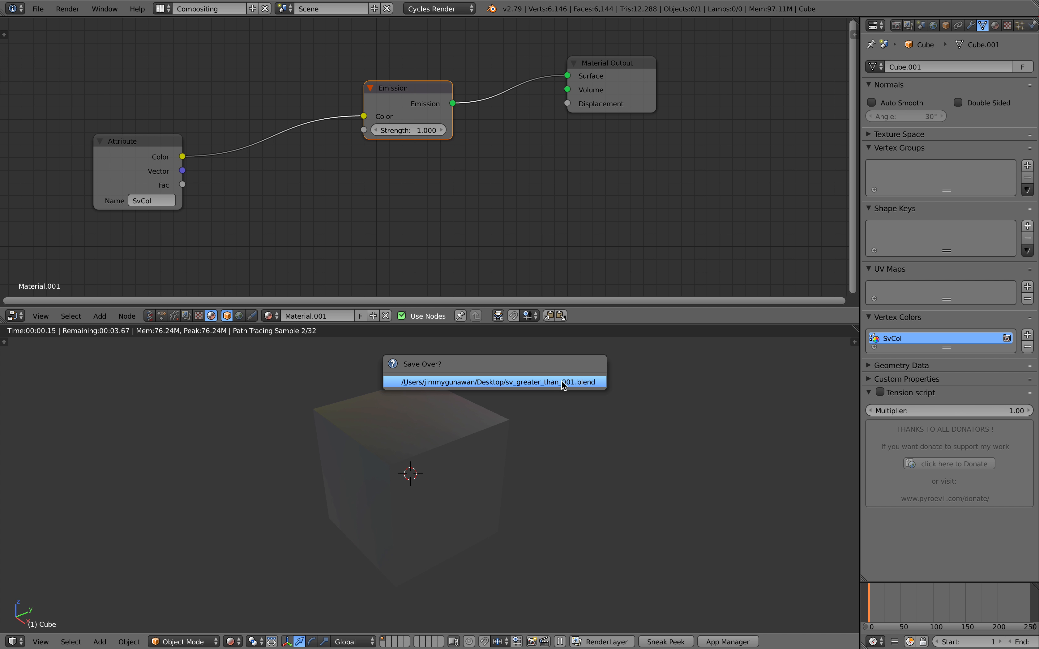
pyautogui.scroll(-5, 487, 452)
pyautogui.hotkey('ctrl', 's')
pyautogui.click(495, 462)
pyautogui.scroll(5, 444, 436)
pyautogui.moveTo(387, 480); pyautogui.dragTo(404, 441, button='middle')
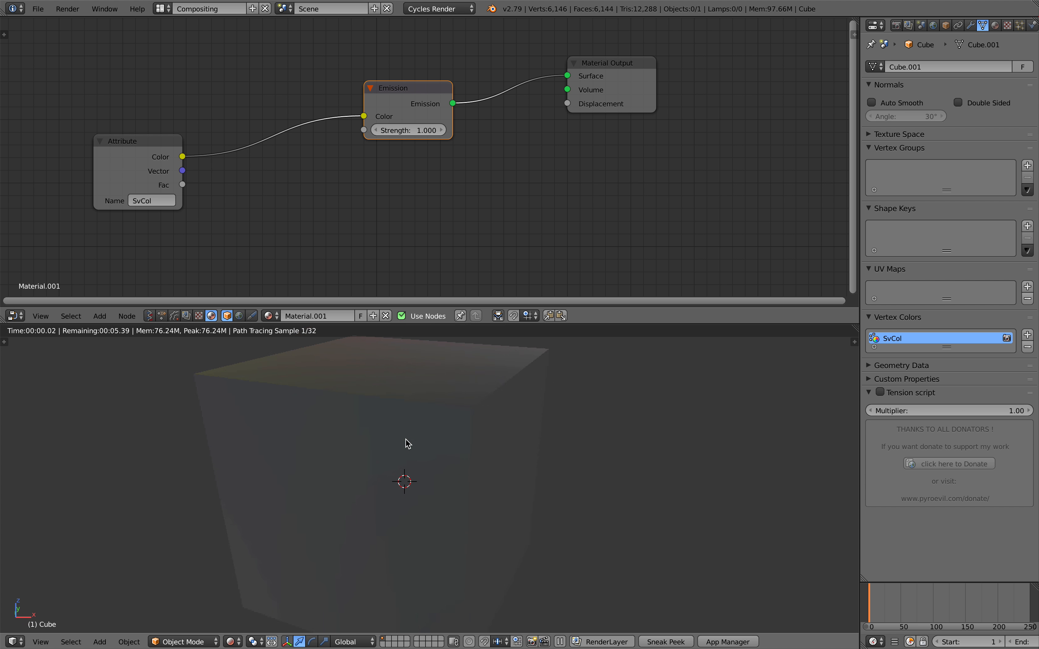
# - Change the viewport shading to Material, save the file and leave the cube deselected
pyautogui.scroll(-3, 404, 441)
pyautogui.click(240, 642)
pyautogui.click(258, 598)
pyautogui.moveTo(257, 598)
pyautogui.mouseDown(button='middle')
pyautogui.moveTo(183, 349)
pyautogui.moveTo(433, 464)
pyautogui.mouseUp(button='middle')
pyautogui.click(232, 642)
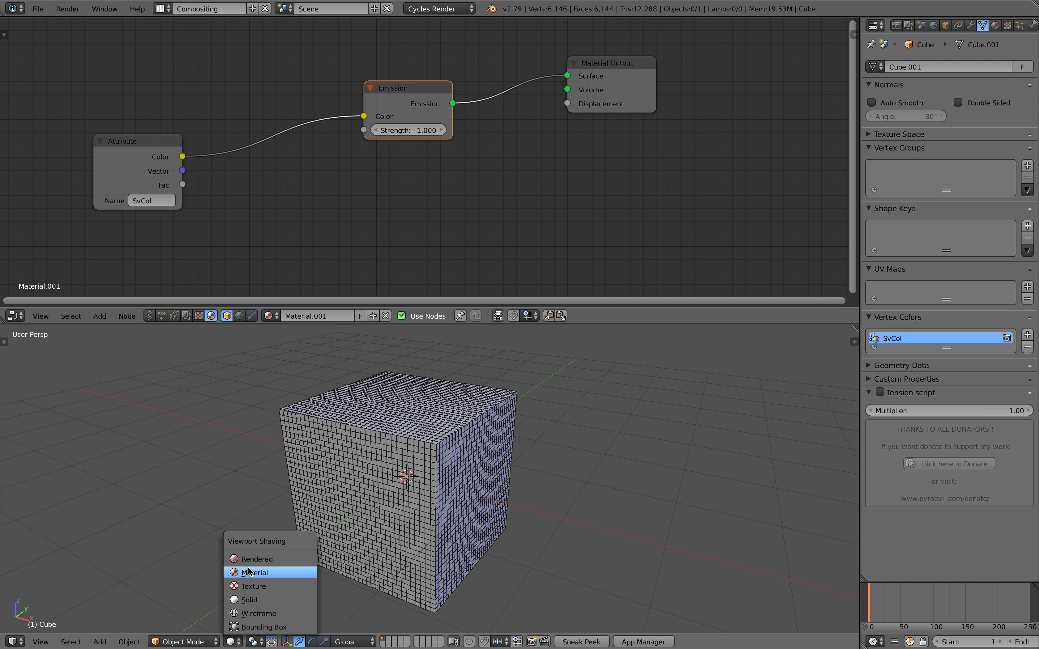
pyautogui.click(253, 559)
pyautogui.hotkey('ctrl', 's')
pyautogui.moveTo(253, 558); pyautogui.dragTo(476, 452, button='middle')
pyautogui.click(421, 472)
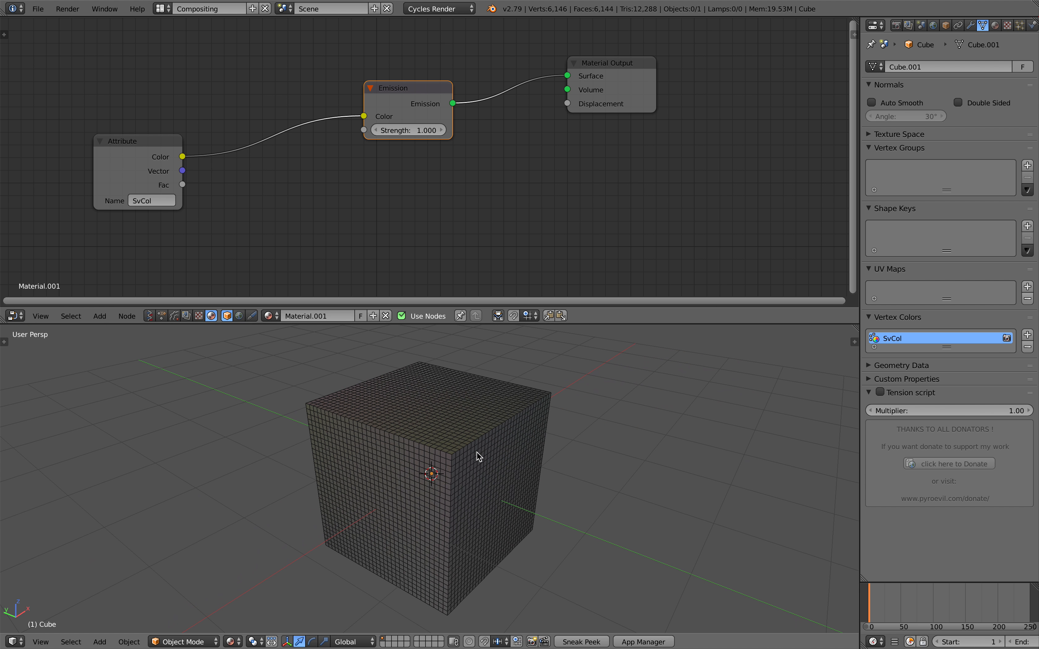
pyautogui.rightClick(476, 452)
pyautogui.press('a')
pyautogui.moveTo(283, 429); pyautogui.dragTo(390, 454, button='middle')
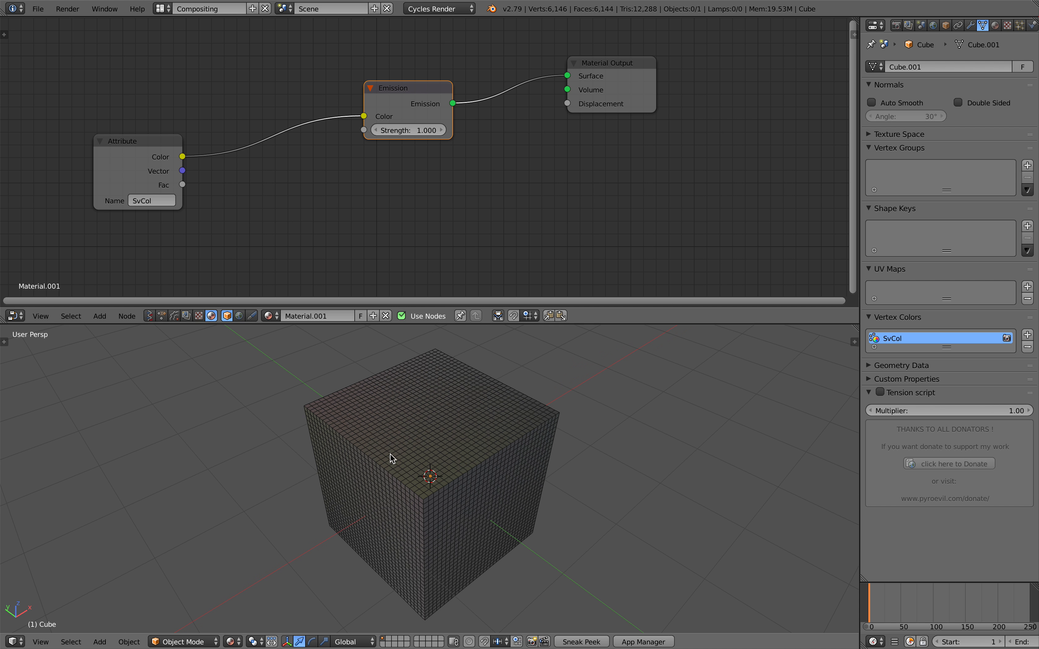
# - Return to the Sverchok tree NodeTree.001 and widen the Vertex color mk3 node
pyautogui.click(149, 316)
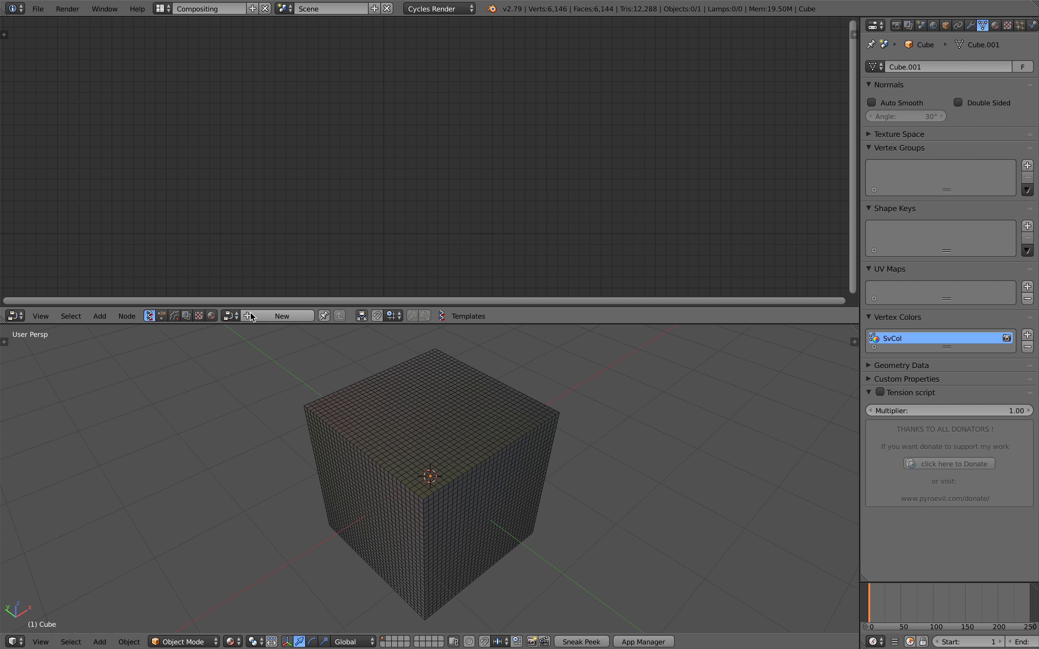
pyautogui.click(230, 316)
pyautogui.click(266, 338)
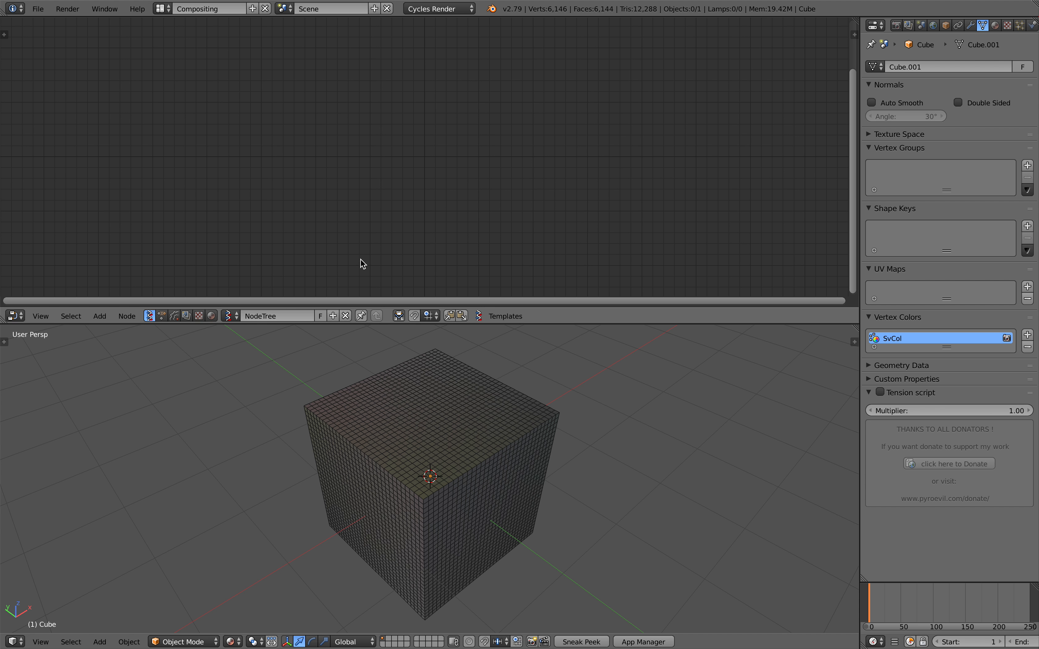
pyautogui.click(230, 316)
pyautogui.click(270, 347)
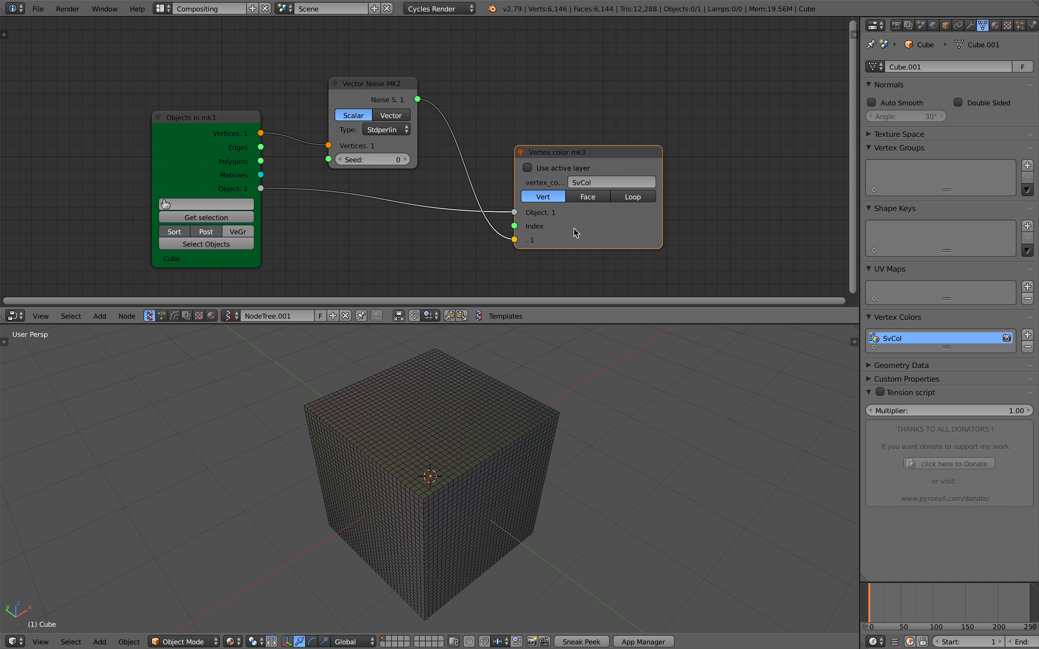
pyautogui.press('Home')
pyautogui.moveTo(721, 158); pyautogui.dragTo(745, 158)
pyautogui.moveTo(687, 133); pyautogui.dragTo(620, 95, button='middle')
# - Show and widen the node sidebar, and set Vertex color mk3 to RGB with clear unindexed enabled
pyautogui.click(857, 33)
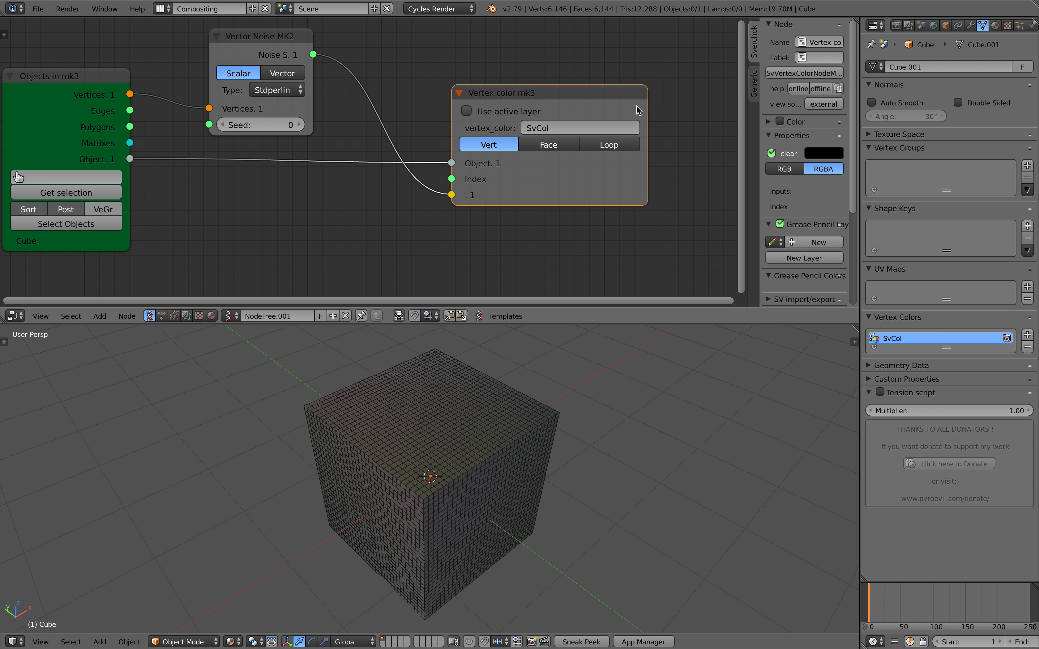
pyautogui.click(784, 169)
pyautogui.click(814, 168)
pyautogui.click(790, 170)
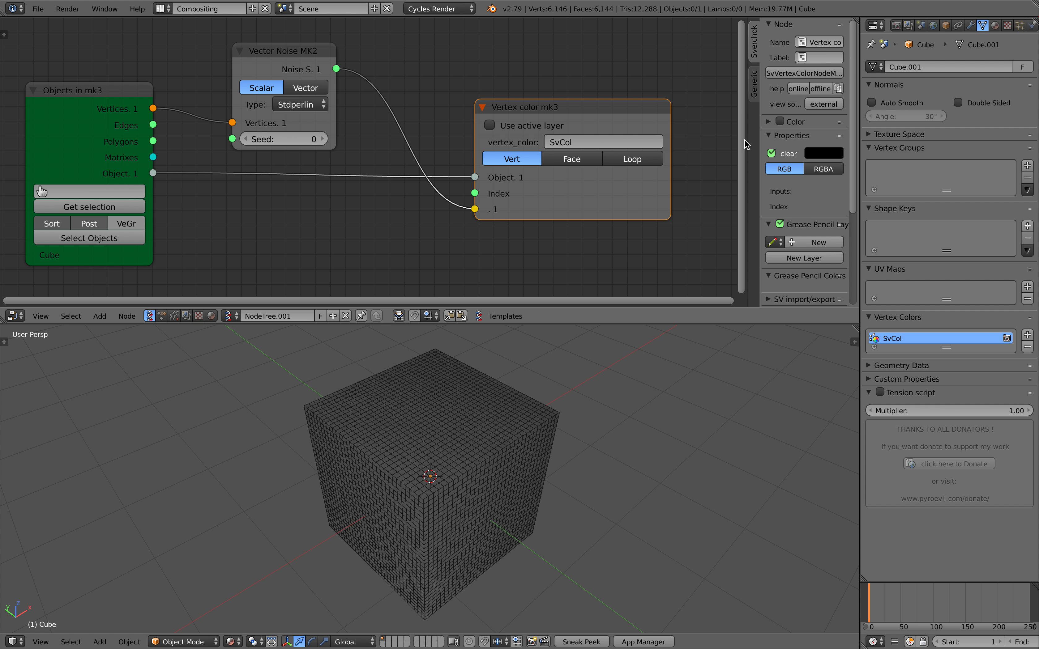
pyautogui.moveTo(747, 140); pyautogui.dragTo(672, 148)
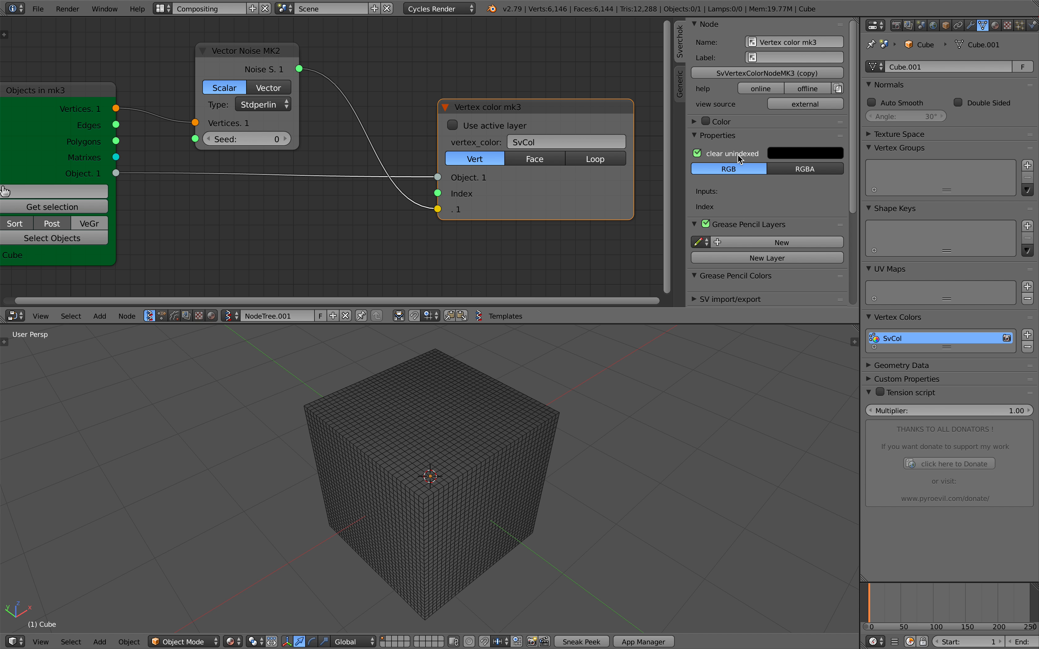
pyautogui.click(697, 154)
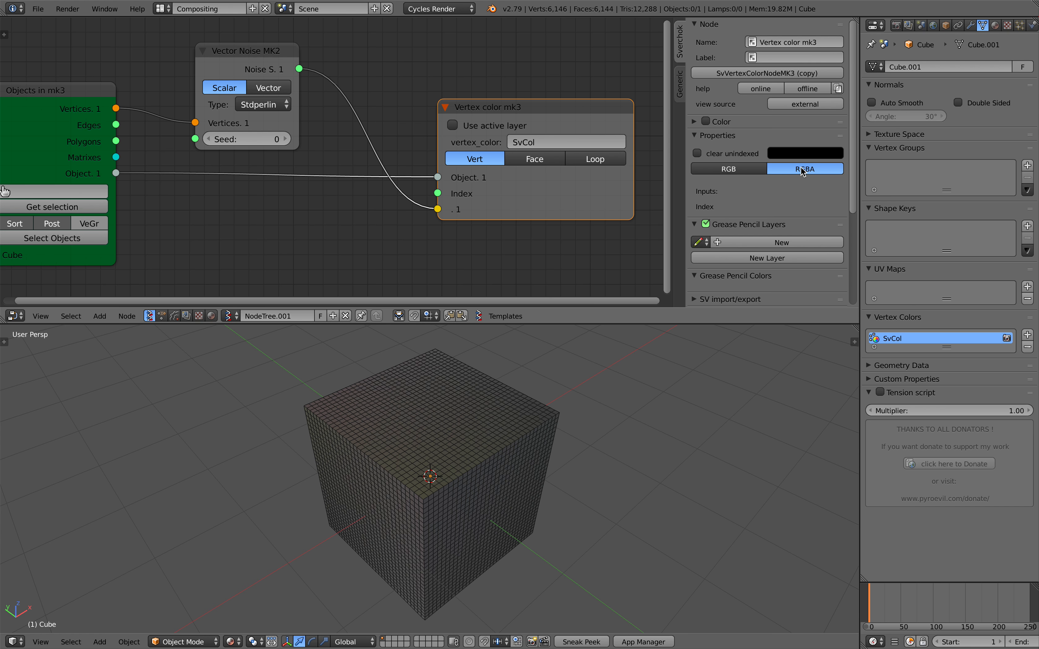
pyautogui.press('Home')
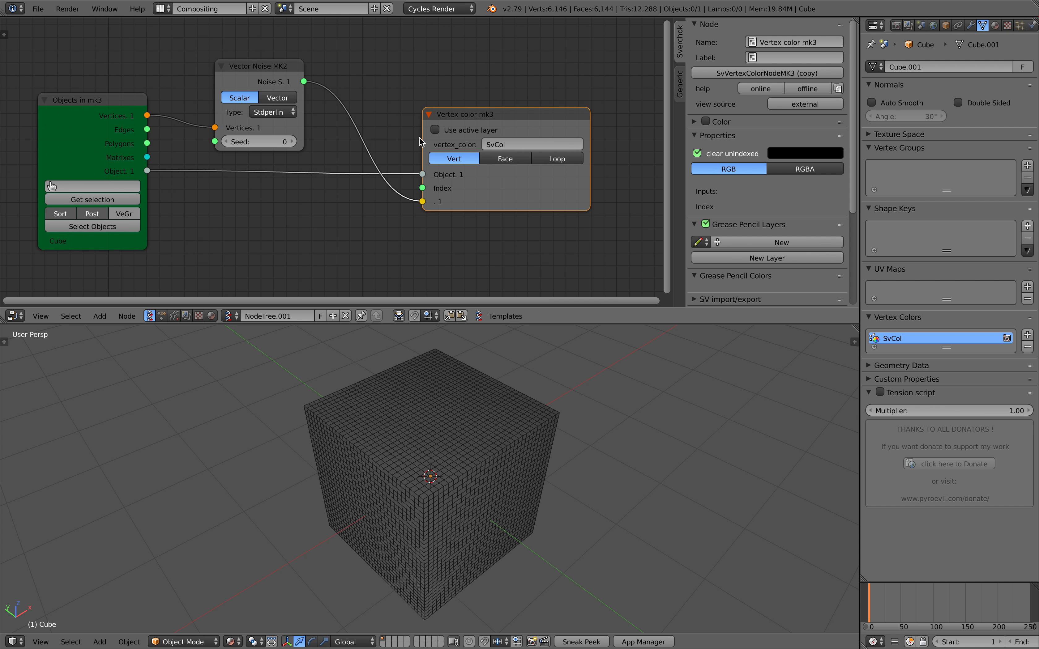
# - Set the Vector Noise MK2 Seed to 158 while viewing the cube from a different angle
pyautogui.moveTo(306, 138); pyautogui.dragTo(363, 138)
pyautogui.moveTo(540, 425); pyautogui.dragTo(514, 423, button='middle')
pyautogui.moveTo(296, 138); pyautogui.dragTo(340, 138)
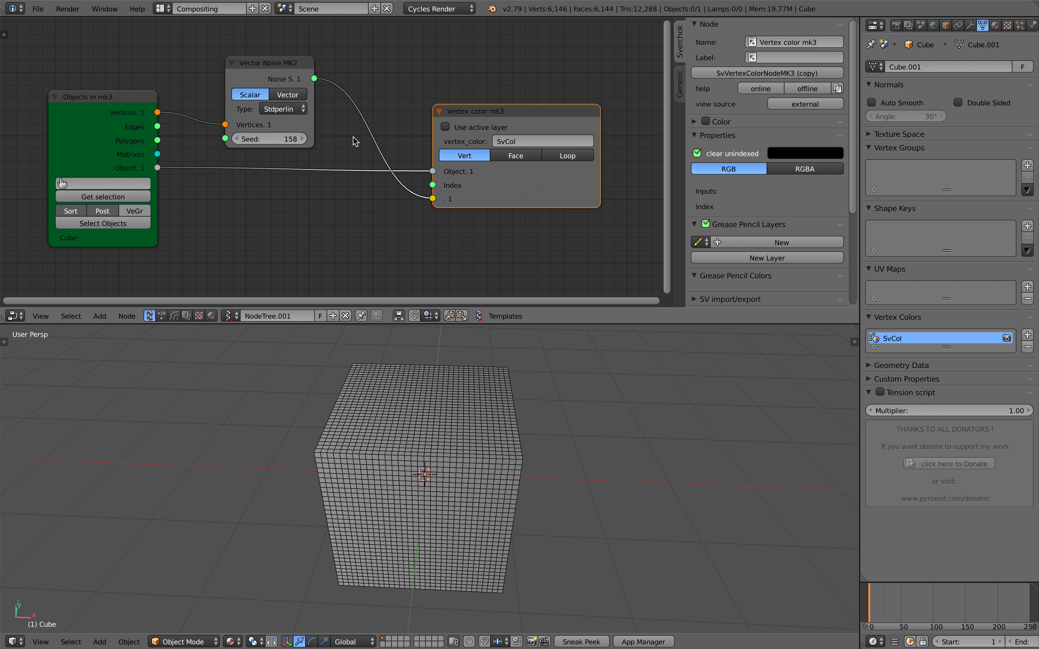
# - Try RGBA on Vertex color mk3, return it to RGB, and set the Vector Noise MK2 Seed to 226
pyautogui.click(805, 169)
pyautogui.moveTo(494, 399); pyautogui.dragTo(527, 358, button='middle')
pyautogui.click(729, 169)
pyautogui.moveTo(279, 139); pyautogui.dragTo(310, 139)
# - Try the Vector output of Vector Noise MK2 with the RGB and RGBA color modes, and return the noise to Scalar
pyautogui.click(287, 94)
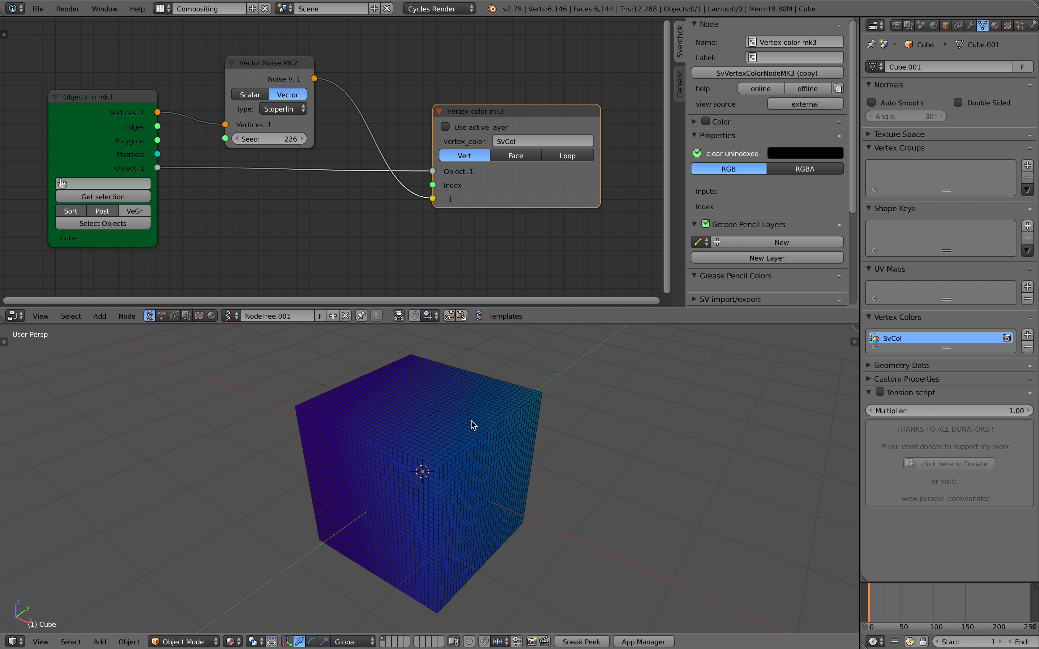
pyautogui.moveTo(464, 425); pyautogui.dragTo(537, 423, button='middle')
pyautogui.click(799, 169)
pyautogui.click(753, 172)
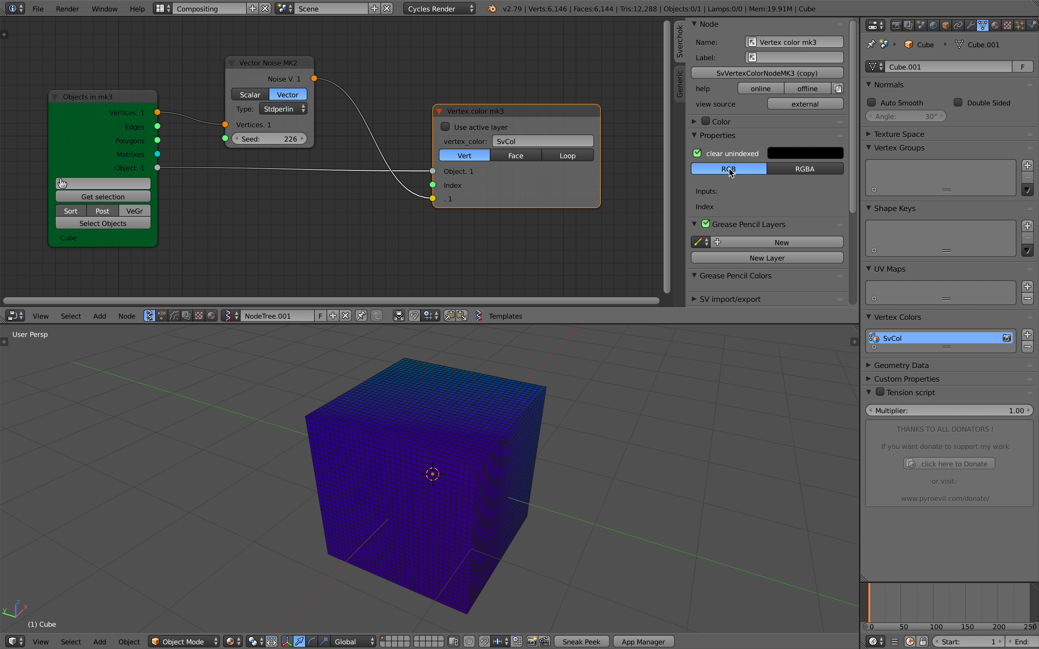
pyautogui.click(253, 95)
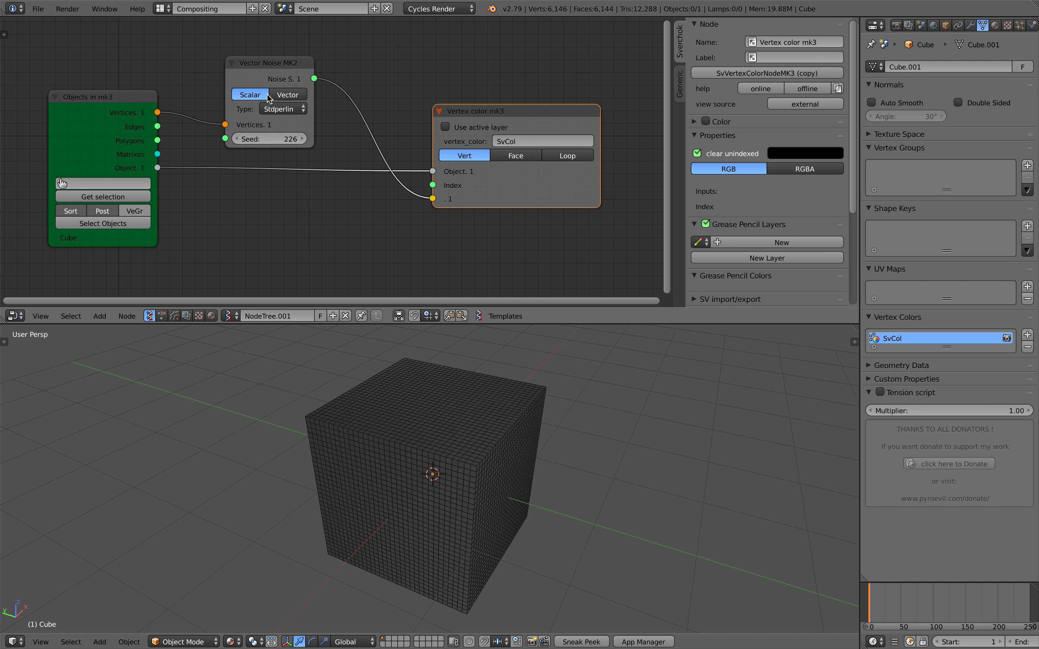
# - Space the Vertex color mk3, Vector Noise MK2 and Objects in mk3 nodes further apart and save the file
pyautogui.scroll(-3, 327, 201)
pyautogui.moveTo(461, 194); pyautogui.dragTo(524, 221)
pyautogui.hotkey('ctrl', 's')
pyautogui.click(524, 220)
pyautogui.scroll(2, 472, 189)
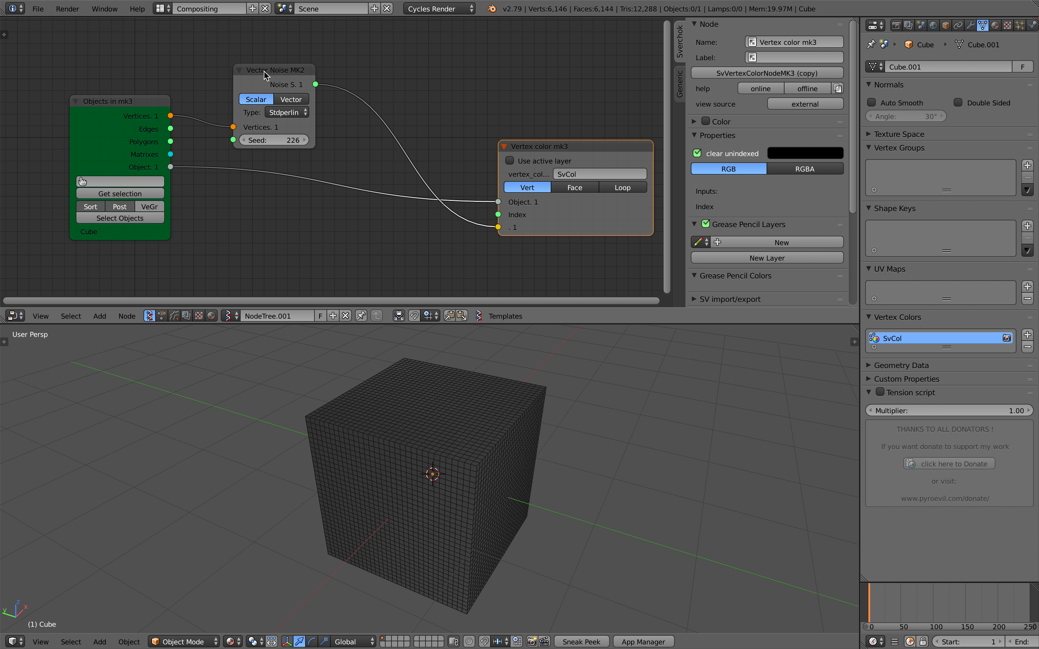
pyautogui.moveTo(263, 71); pyautogui.dragTo(251, 61)
pyautogui.moveTo(133, 99); pyautogui.dragTo(105, 103)
# - Add a Math MK2 node with its Multiply function and move the Vertex color mk3 node below it
pyautogui.hotkey('shift', 'a')
pyautogui.click(422, 90)
pyautogui.write('math')
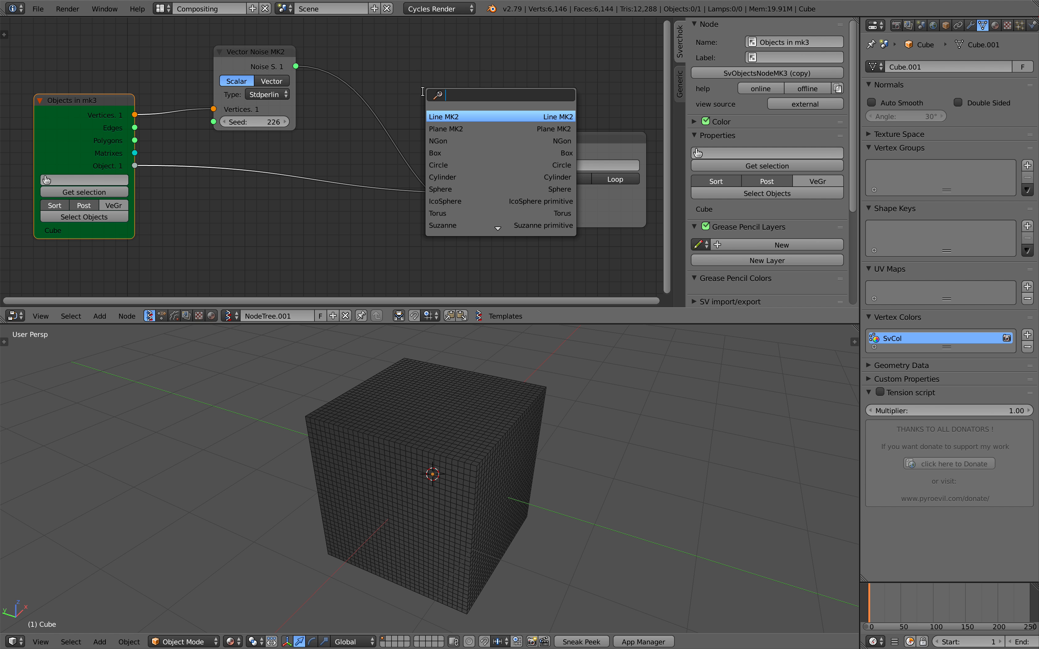
pyautogui.press('Down')
pyautogui.press('Down')
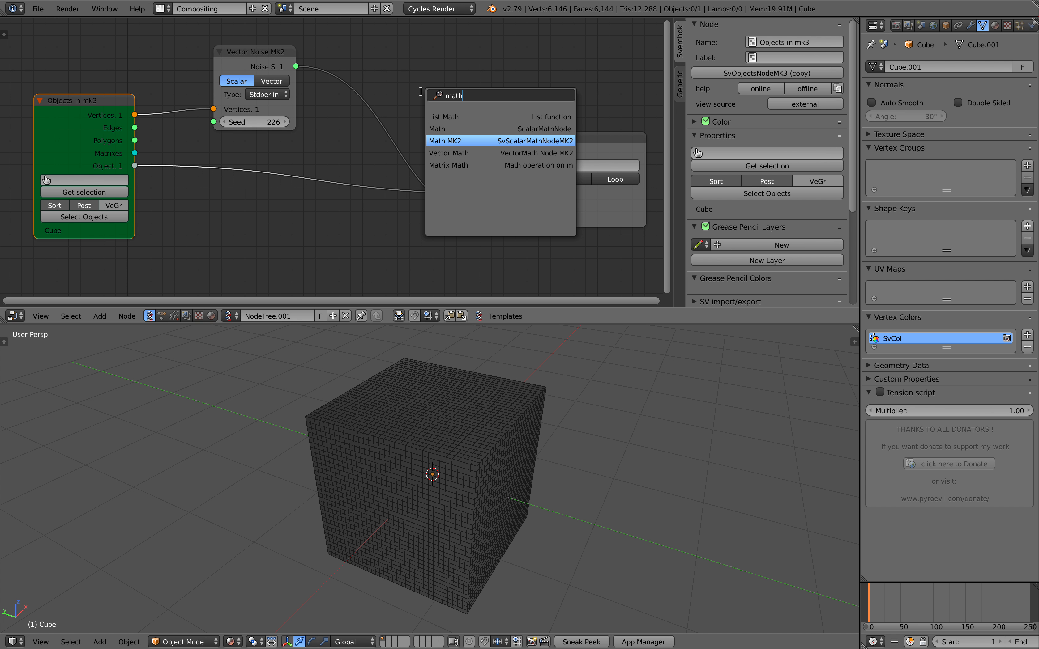
pyautogui.press('Return')
pyautogui.click(421, 91)
pyautogui.click(489, 128)
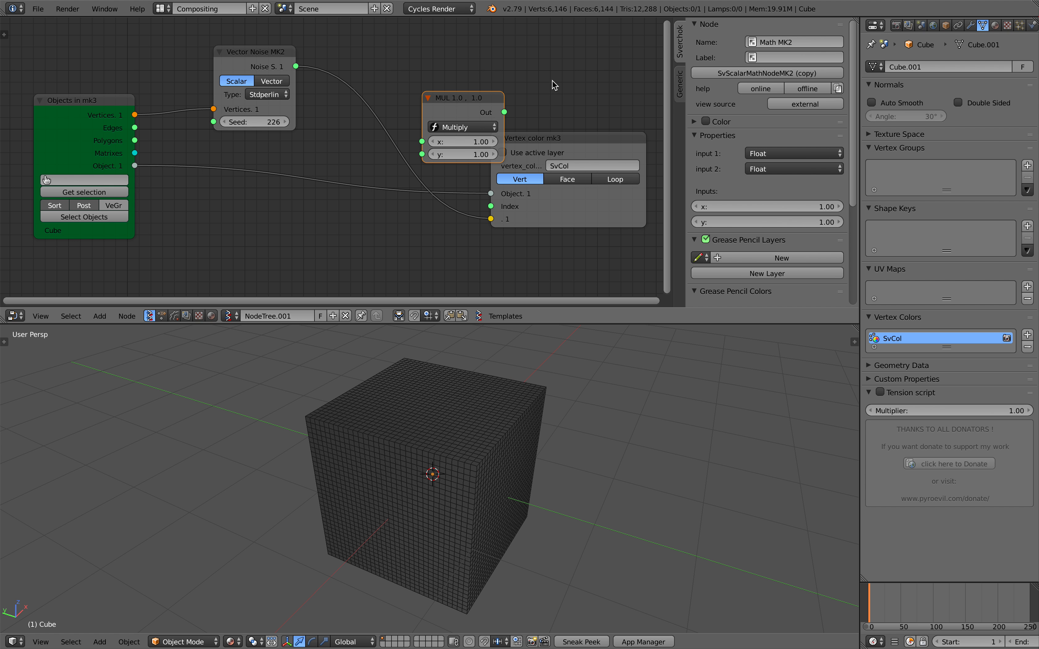
pyautogui.moveTo(553, 145); pyautogui.dragTo(536, 157, button='middle')
pyautogui.moveTo(535, 158); pyautogui.dragTo(546, 192)
pyautogui.moveTo(525, 131); pyautogui.dragTo(450, 130, button='middle')
# - Add a Logic functions node beside the Multiply node and set its function to >
pyautogui.hotkey('shift', 'a')
pyautogui.click(456, 97)
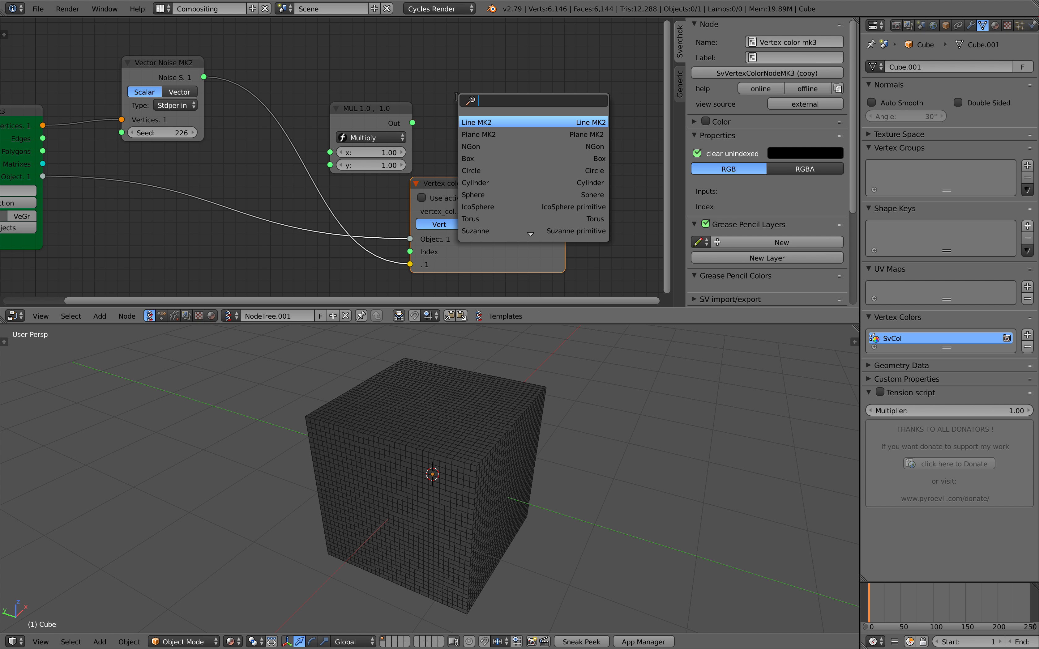
pyautogui.write('com')
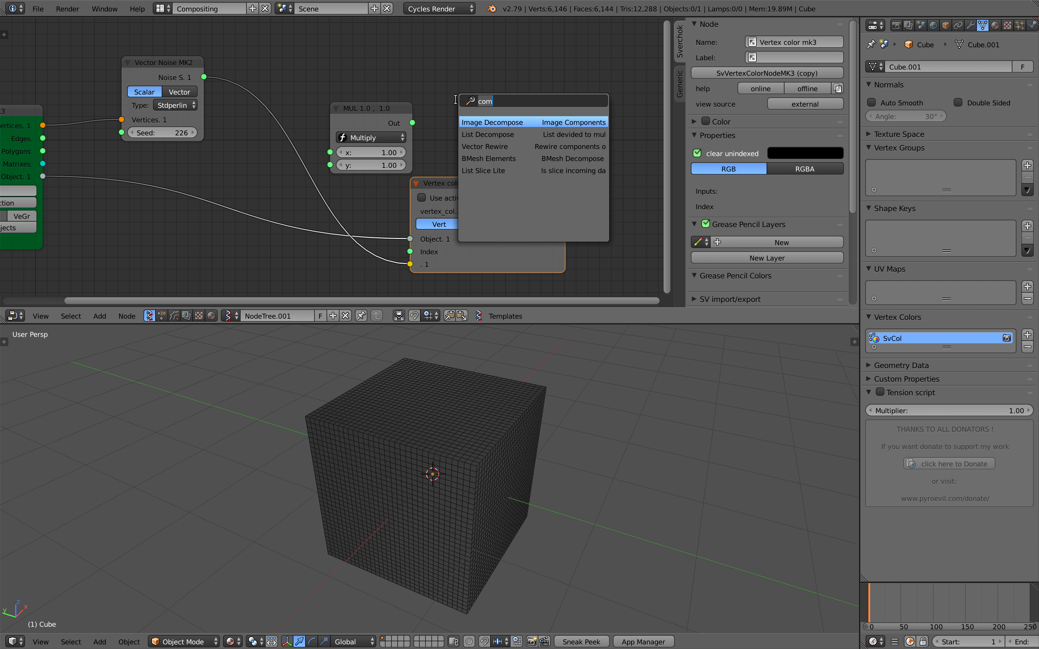
pyautogui.write('fun')
pyautogui.press('Down')
pyautogui.press('Return')
pyautogui.click(473, 108)
pyautogui.click(507, 136)
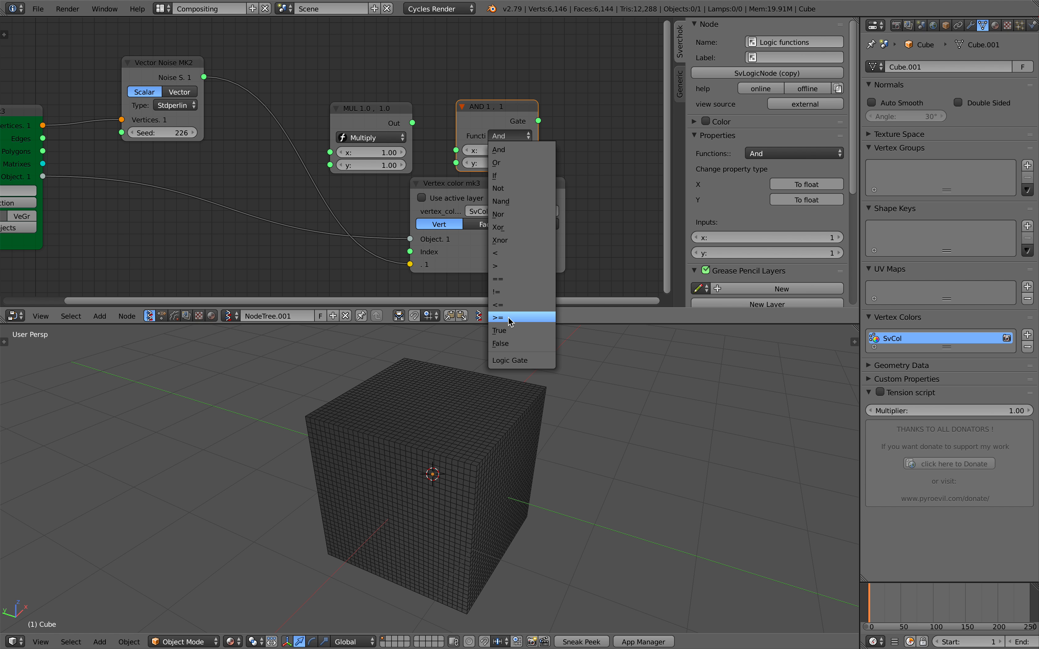
pyautogui.click(508, 266)
# - Move the Multiply node out of the way and link the Vector Noise output to the x input of the greater-than node
pyautogui.moveTo(488, 107); pyautogui.dragTo(405, 42)
pyautogui.moveTo(354, 112); pyautogui.dragTo(561, 92)
pyautogui.moveTo(205, 80); pyautogui.dragTo(282, 95, button='middle')
pyautogui.moveTo(281, 92); pyautogui.dragTo(450, 100)
pyautogui.moveTo(338, 96); pyautogui.dragTo(383, 105, button='middle')
pyautogui.moveTo(296, 108); pyautogui.dragTo(295, 94)
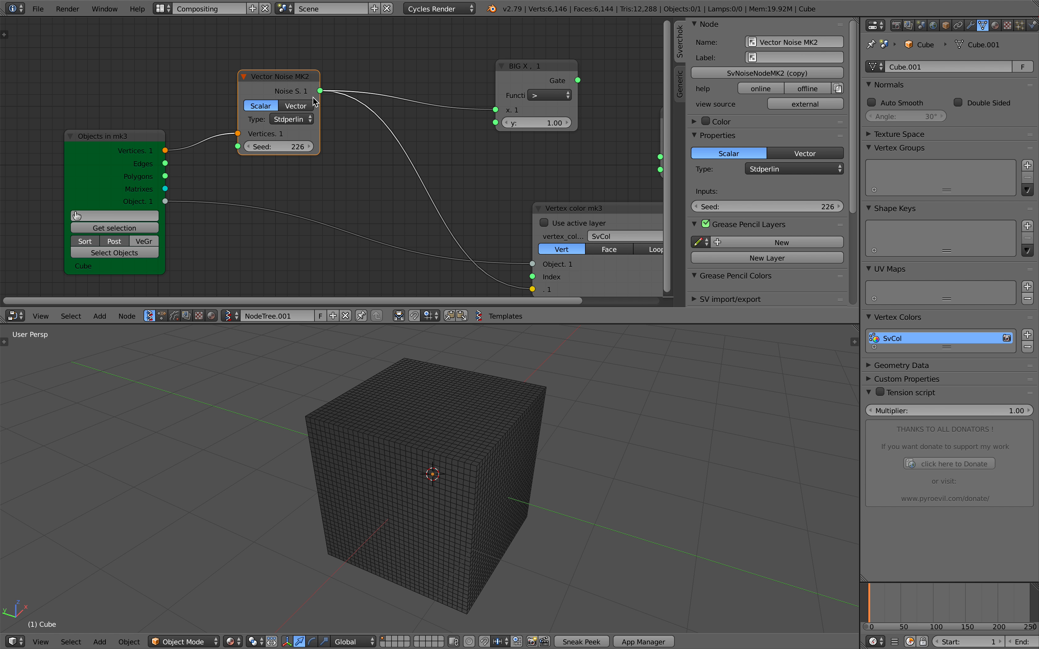
pyautogui.moveTo(333, 110); pyautogui.dragTo(292, 118, button='middle')
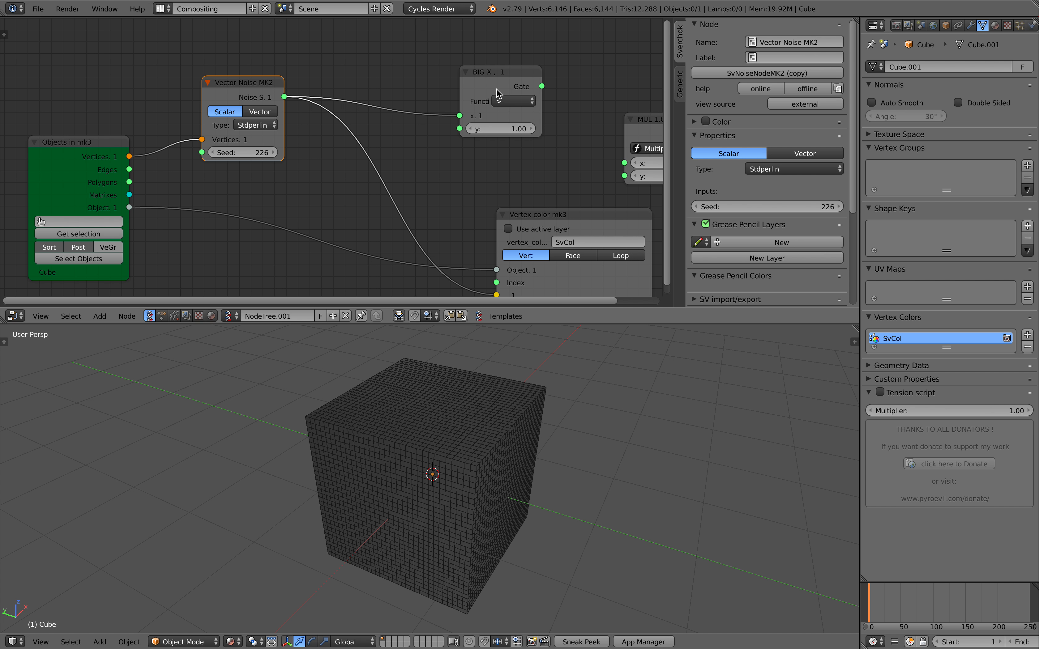
# - Save the file and link the greater-than node's Gate output to the color input of Vertex color mk3
pyautogui.moveTo(496, 90); pyautogui.dragTo(424, 93)
pyautogui.hotkey('ctrl', 's')
pyautogui.click(422, 93)
pyautogui.moveTo(425, 103); pyautogui.dragTo(421, 73, button='middle')
pyautogui.moveTo(464, 59); pyautogui.dragTo(493, 265)
pyautogui.moveTo(425, 58); pyautogui.dragTo(406, 140)
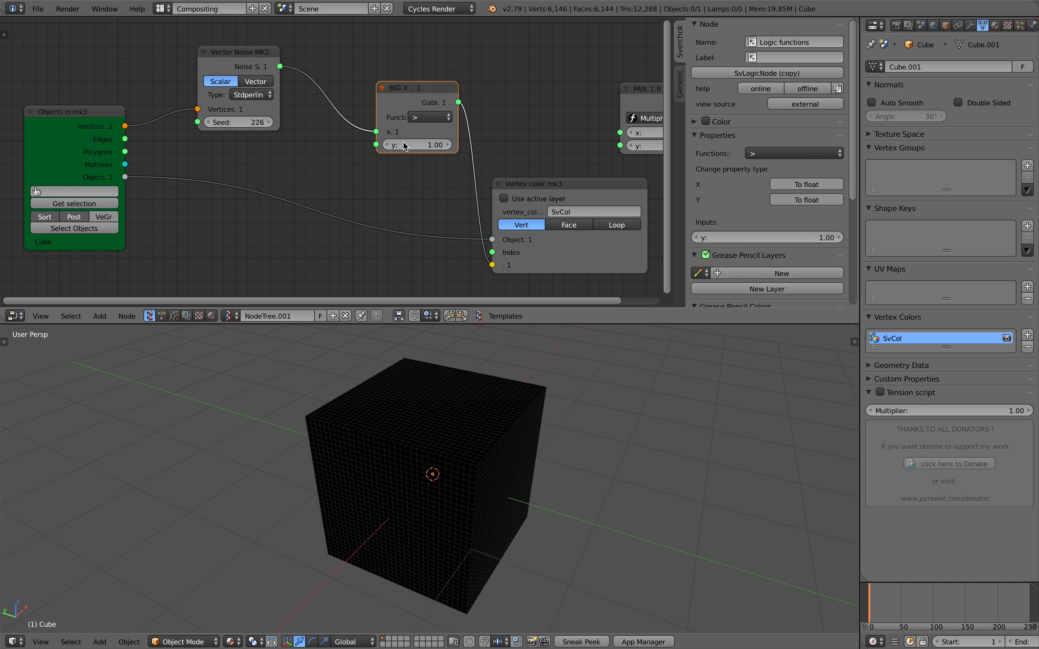
# - Set the greater-than node's y threshold to 0.26 and inspect the cube from several angles
pyautogui.moveTo(429, 145); pyautogui.dragTo(414, 145)
pyautogui.moveTo(464, 356); pyautogui.dragTo(494, 348, button='middle')
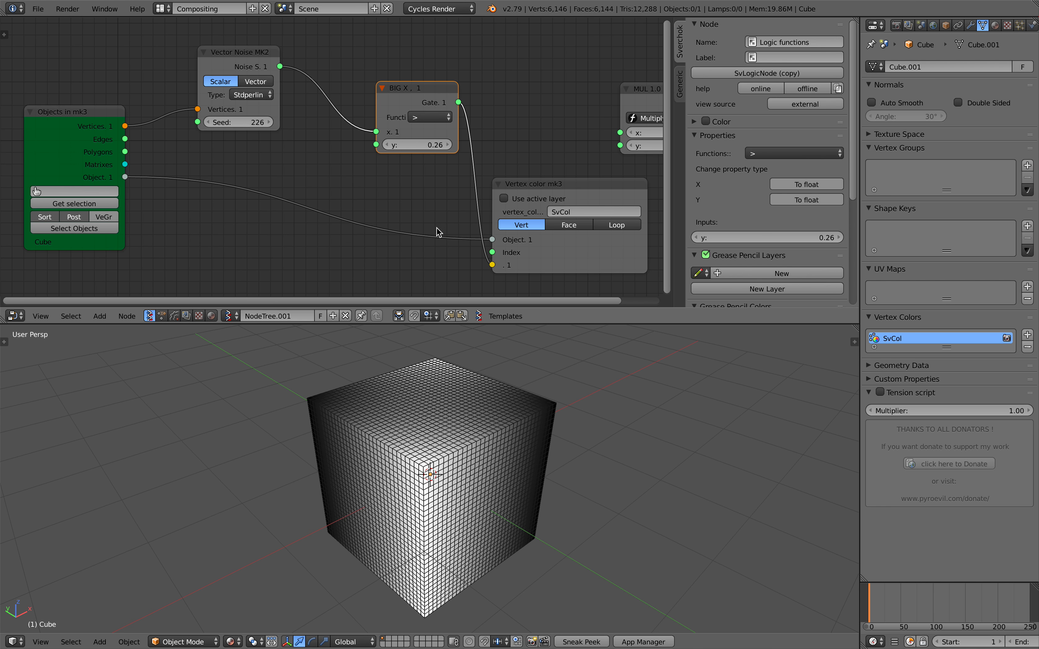
pyautogui.scroll(2, 437, 228)
pyautogui.moveTo(476, 435); pyautogui.dragTo(461, 288, button='middle')
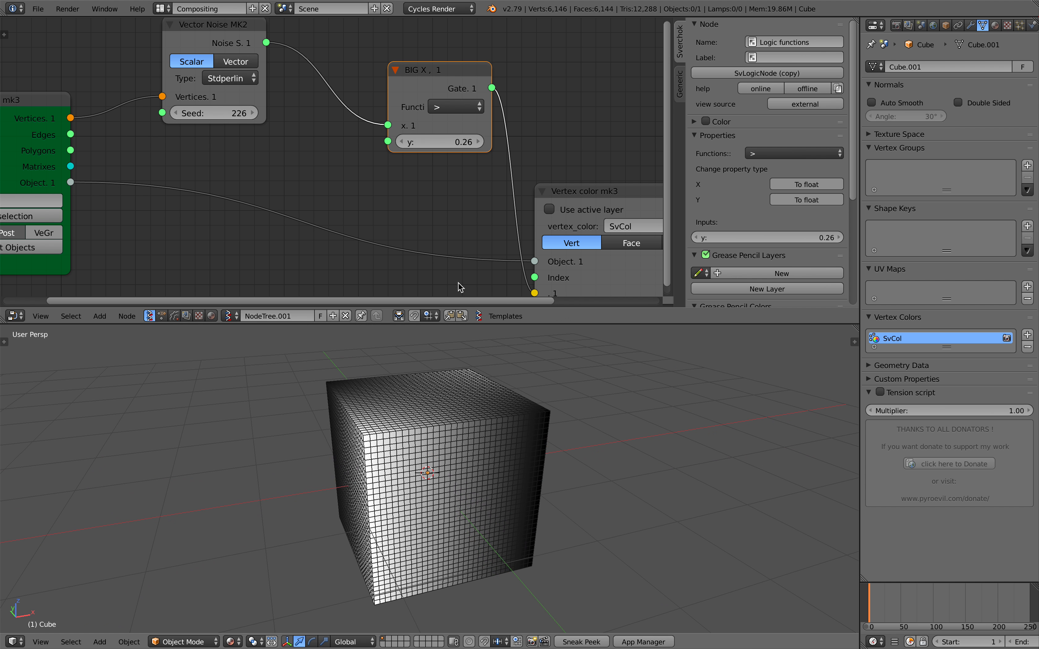
pyautogui.moveTo(442, 142)
pyautogui.mouseDown()
pyautogui.moveTo(451, 142)
pyautogui.moveTo(440, 142)
pyautogui.mouseUp()
pyautogui.moveTo(464, 429)
pyautogui.mouseDown(button='middle')
pyautogui.moveTo(489, 401)
pyautogui.moveTo(447, 412)
pyautogui.moveTo(455, 507)
pyautogui.mouseUp(button='middle')
# - Make room between the Vector Noise MK2 and greater-than nodes, and save the file
pyautogui.moveTo(241, 164); pyautogui.dragTo(475, 121, button='middle')
pyautogui.moveTo(262, 65); pyautogui.dragTo(143, 94)
pyautogui.moveTo(274, 98); pyautogui.dragTo(221, 175, button='middle')
pyautogui.moveTo(384, 67); pyautogui.dragTo(295, 90)
pyautogui.scroll(-1, 296, 90)
pyautogui.moveTo(339, 92); pyautogui.dragTo(254, 79, button='middle')
pyautogui.hotkey('ctrl', 's')
pyautogui.click(254, 79)
pyautogui.scroll(2, 336, 66)
# - Insert a Map Range node on the link between Vector Noise MK2 and the greater-than node
pyautogui.hotkey('alt', 'space')
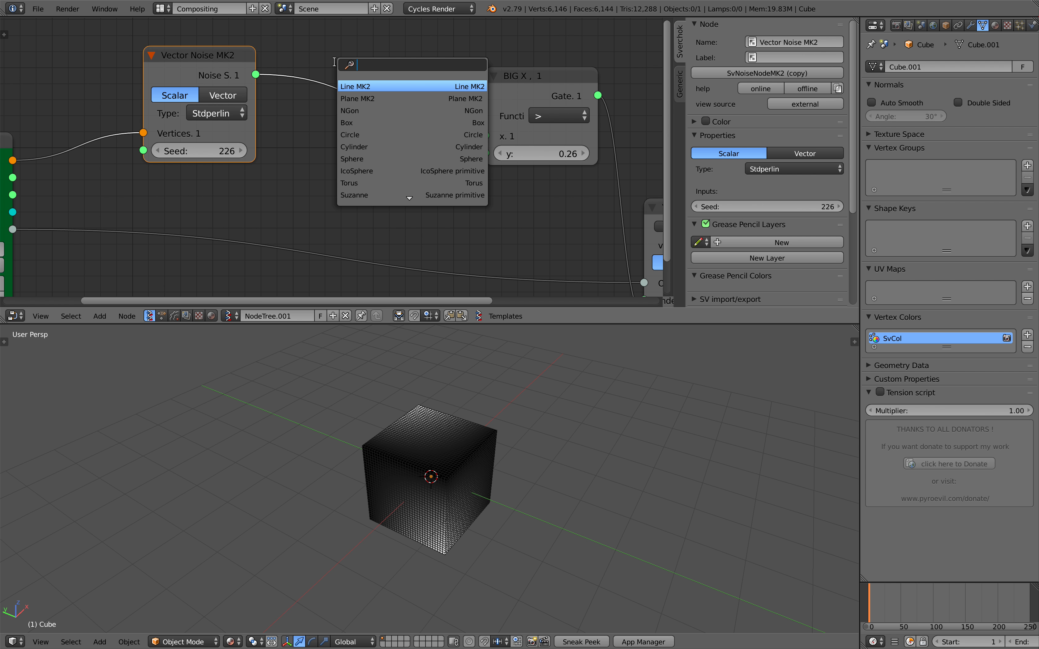
pyautogui.write('map')
pyautogui.press('Down')
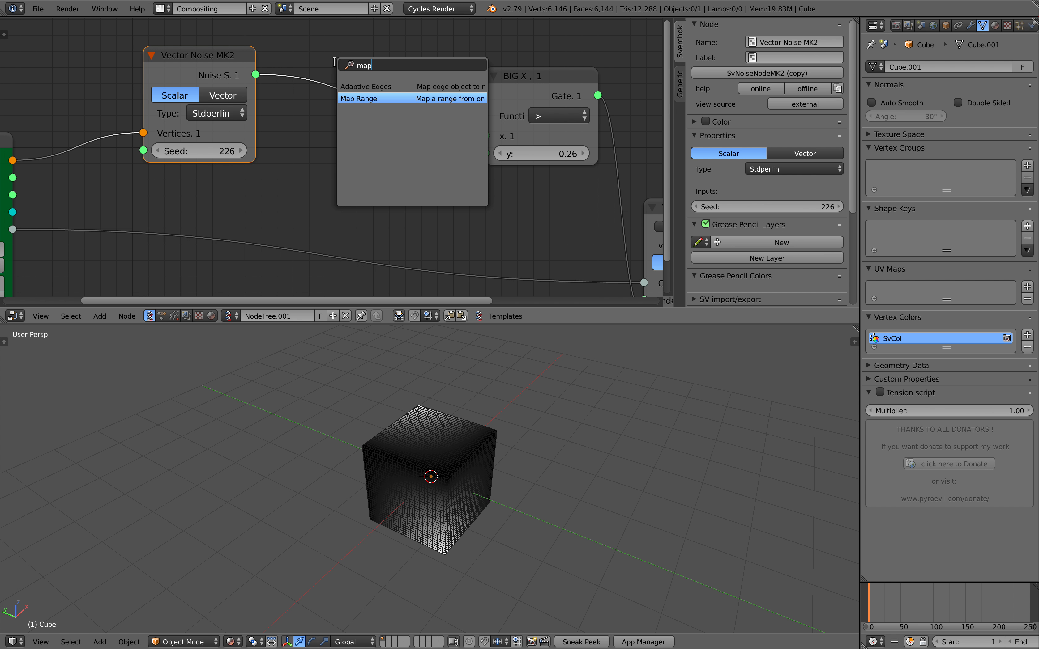
pyautogui.press('Return')
pyautogui.click(339, 67)
# - Set the Map Range node's Old Min to -1, New Max to 1 and New Min to 0.35
pyautogui.click(385, 146)
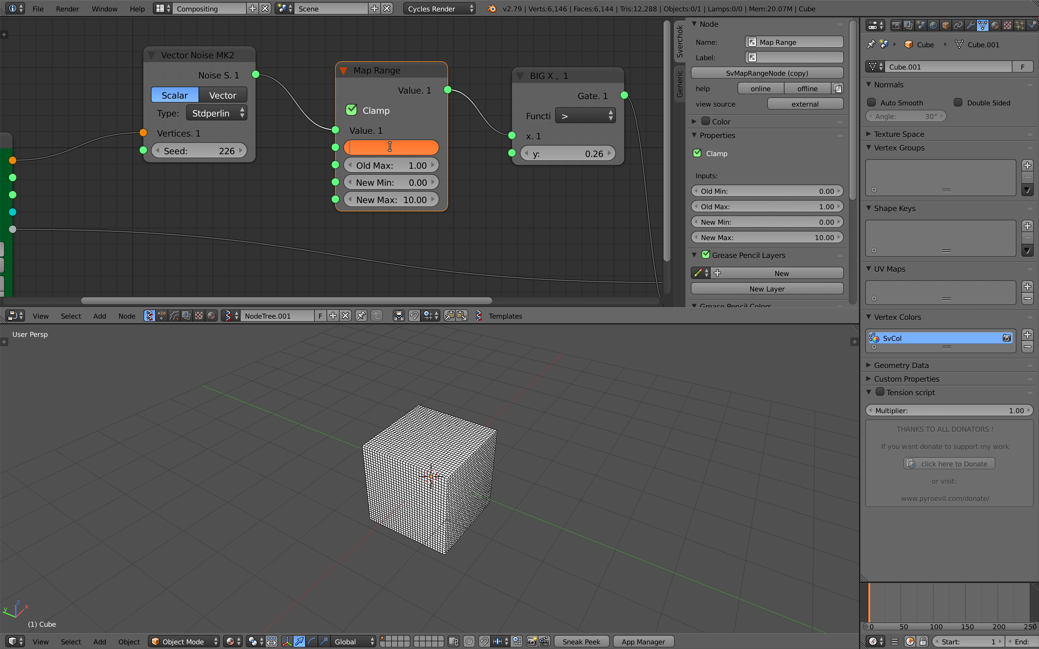
pyautogui.write('-1')
pyautogui.press('Return')
pyautogui.scroll(2, 391, 150)
pyautogui.click(401, 207)
pyautogui.write('1')
pyautogui.press('Return')
pyautogui.click(402, 188)
pyautogui.moveTo(401, 187); pyautogui.dragTo(429, 188)
# - Set the greater-than threshold y to 0.76, and the Map Range Old Min to -0.74 and Old Max to 0.84
pyautogui.moveTo(506, 174); pyautogui.dragTo(445, 160, button='middle')
pyautogui.click(545, 139)
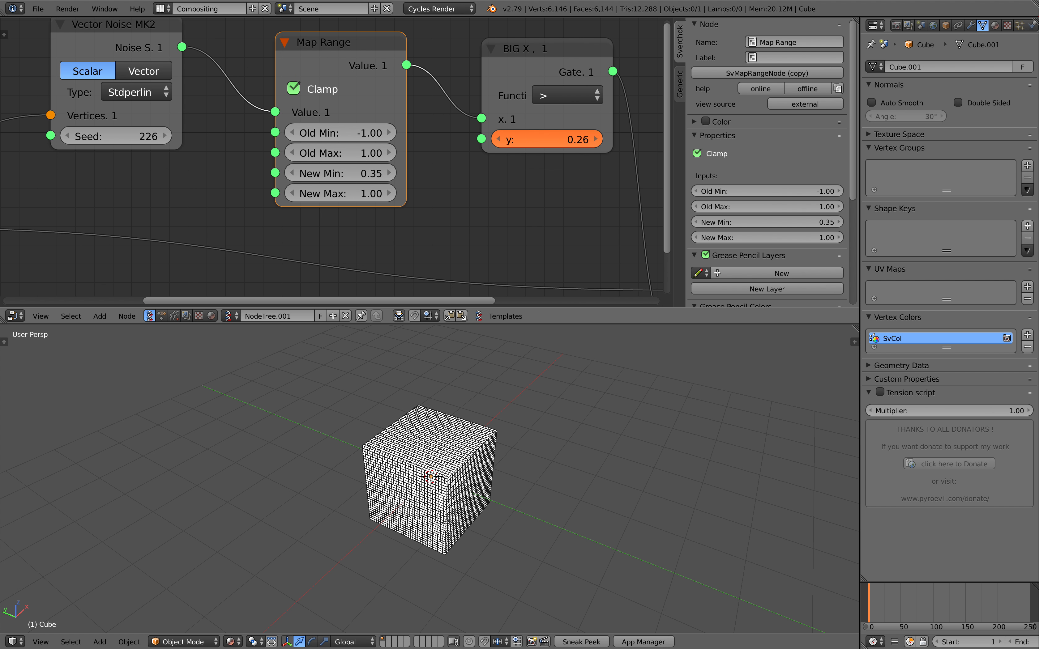
pyautogui.moveTo(545, 139); pyautogui.dragTo(572, 139)
pyautogui.moveTo(343, 173)
pyautogui.mouseDown()
pyautogui.moveTo(301, 173)
pyautogui.moveTo(336, 173)
pyautogui.moveTo(369, 194)
pyautogui.moveTo(343, 193)
pyautogui.mouseUp()
pyautogui.moveTo(340, 133)
pyautogui.mouseDown()
pyautogui.moveTo(378, 132)
pyautogui.moveTo(331, 153)
pyautogui.mouseUp()
pyautogui.moveTo(343, 173); pyautogui.dragTo(349, 174)
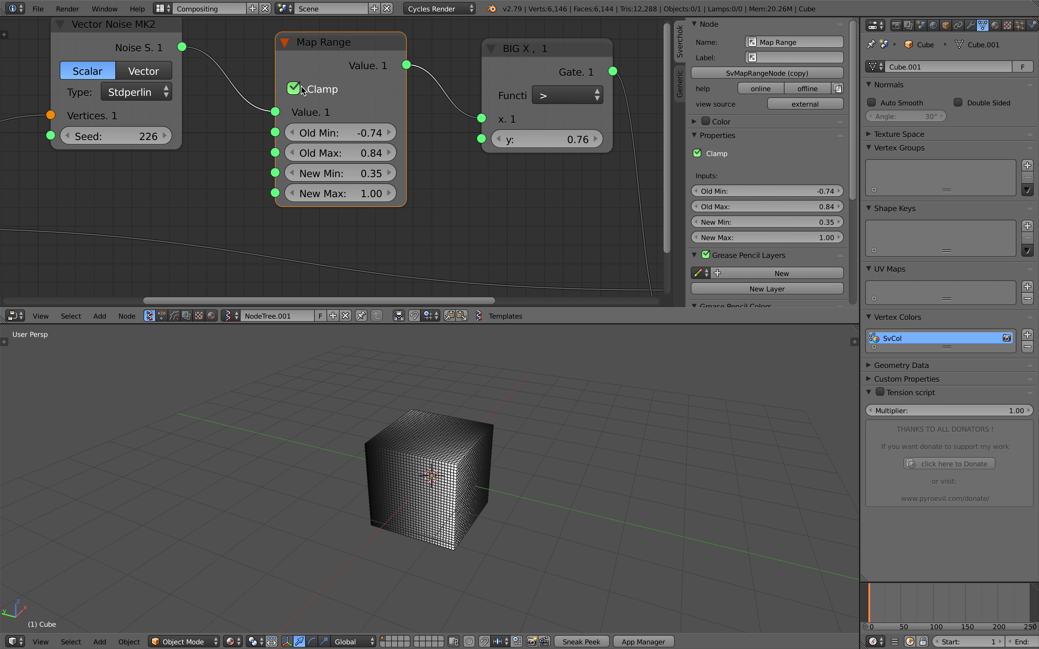
# - Set the Vector Noise MK2 Seed to 186 and move the Objects in mk3 node away from it
pyautogui.scroll(-2, 326, 101)
pyautogui.moveTo(245, 129); pyautogui.dragTo(275, 128)
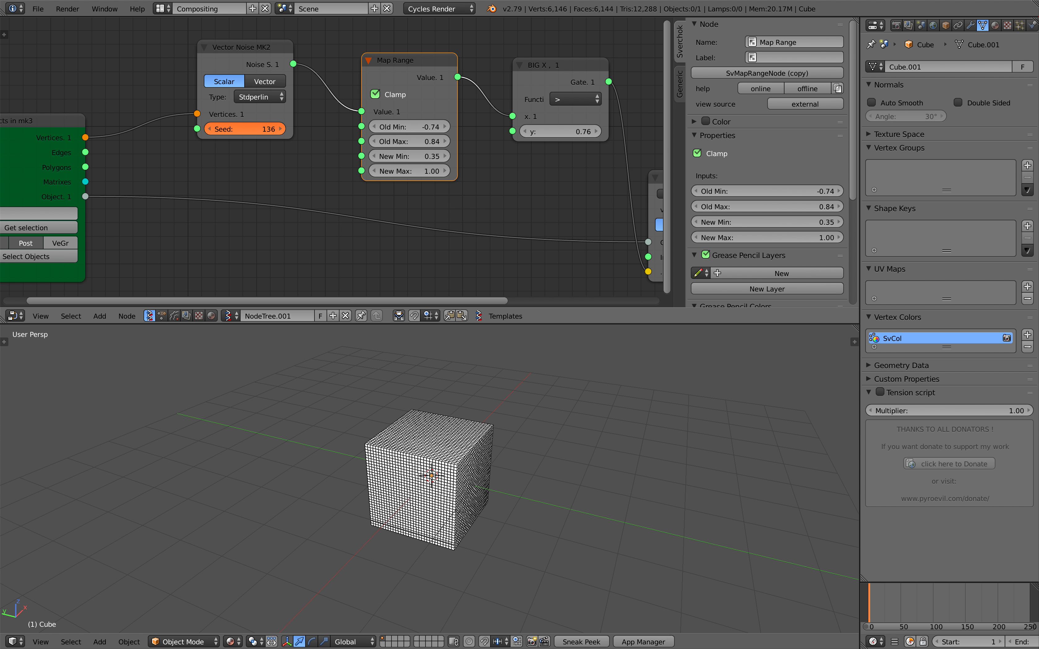
pyautogui.moveTo(249, 124); pyautogui.dragTo(251, 125)
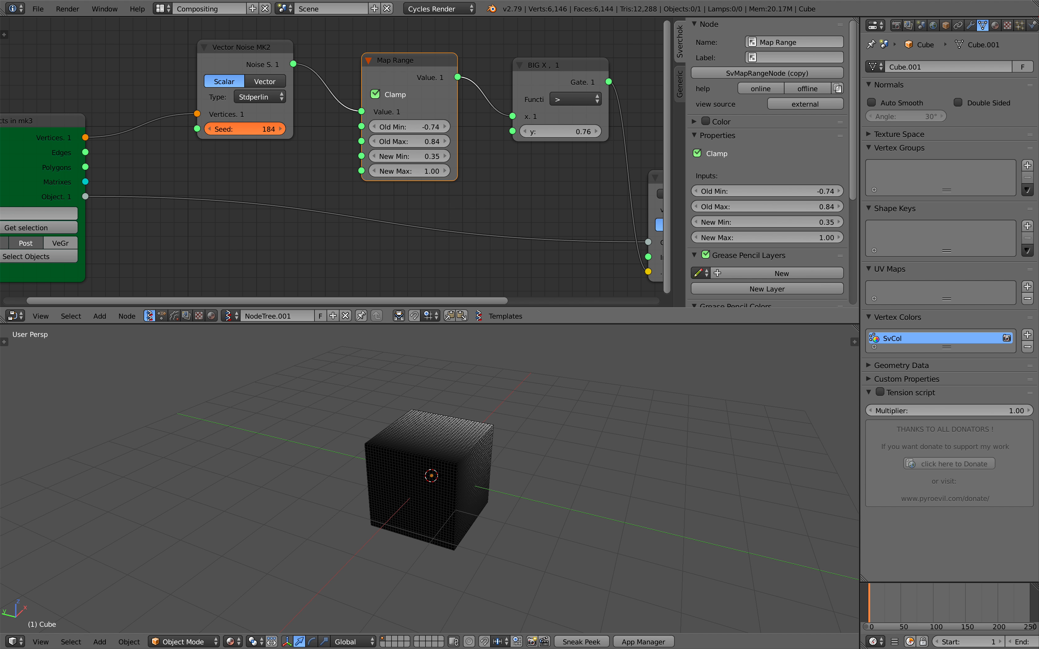
pyautogui.scroll(-1, 275, 146)
pyautogui.moveTo(276, 147); pyautogui.dragTo(370, 141, button='middle')
pyautogui.moveTo(181, 120); pyautogui.dragTo(117, 156)
pyautogui.moveTo(162, 119); pyautogui.dragTo(196, 129, button='middle')
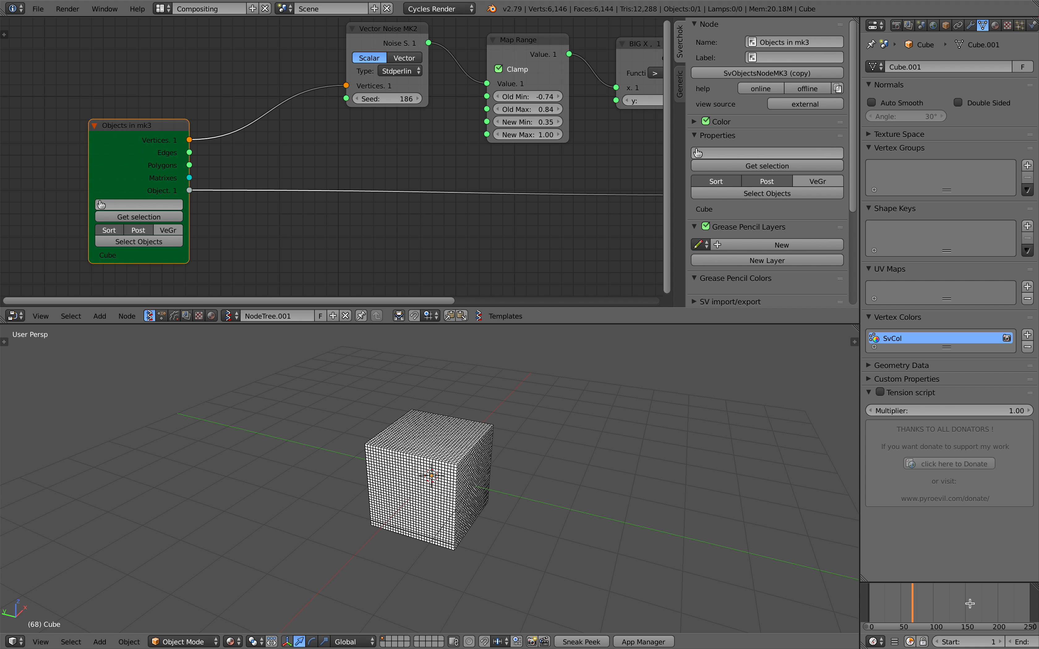
# - Select the cube, hide the node sidebar and shift the Objects in mk3 node further from the noise node
pyautogui.rightClick(429, 464)
pyautogui.moveTo(293, 192); pyautogui.dragTo(290, 201, button='middle')
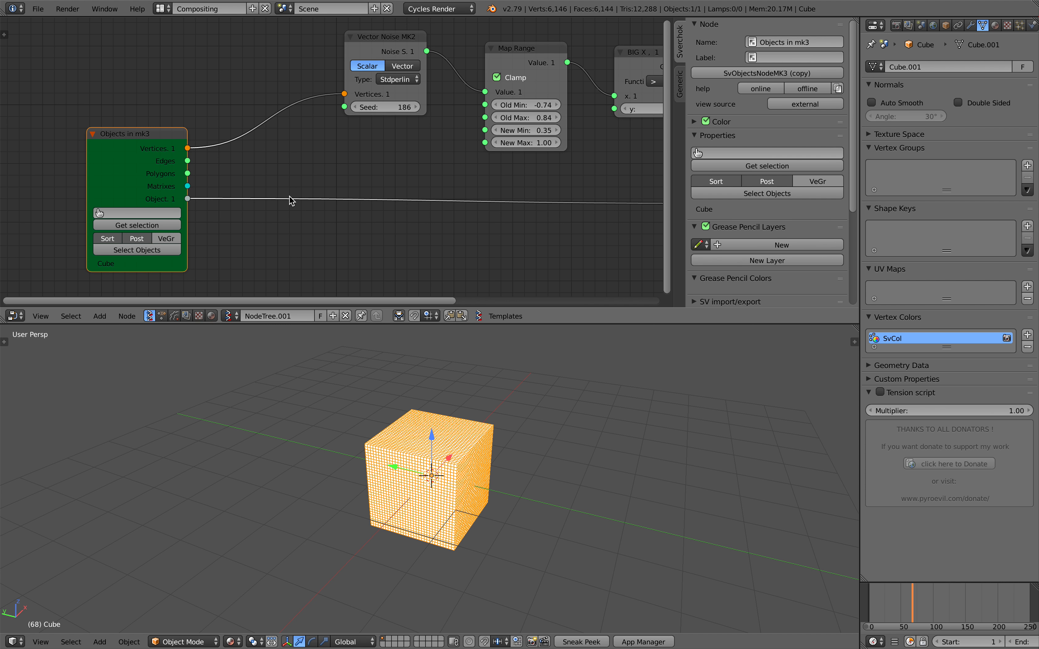
pyautogui.press('n')
pyautogui.moveTo(500, 155); pyautogui.dragTo(423, 158, button='middle')
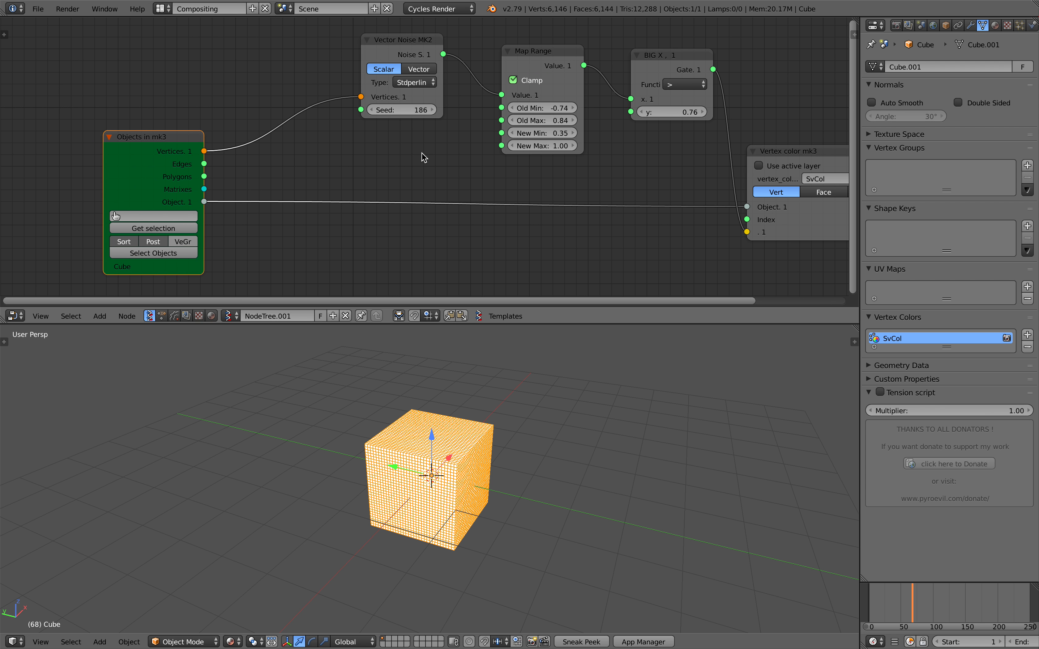
pyautogui.moveTo(179, 144); pyautogui.dragTo(131, 147)
# - Insert a Vector Math node between Objects in mk3 and Vector Noise MK2, and set its function to Multiply Scalar
pyautogui.hotkey('shift', 'a')
pyautogui.click(197, 109)
pyautogui.write('vector m')
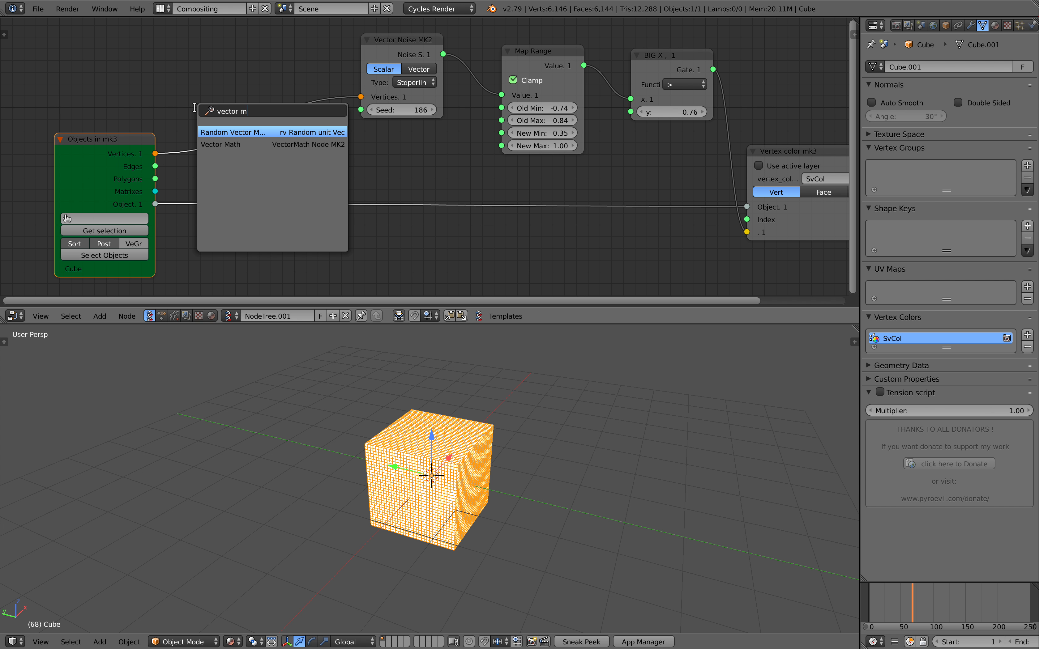
pyautogui.press('Down')
pyautogui.press('Return')
pyautogui.click(202, 109)
pyautogui.click(256, 142)
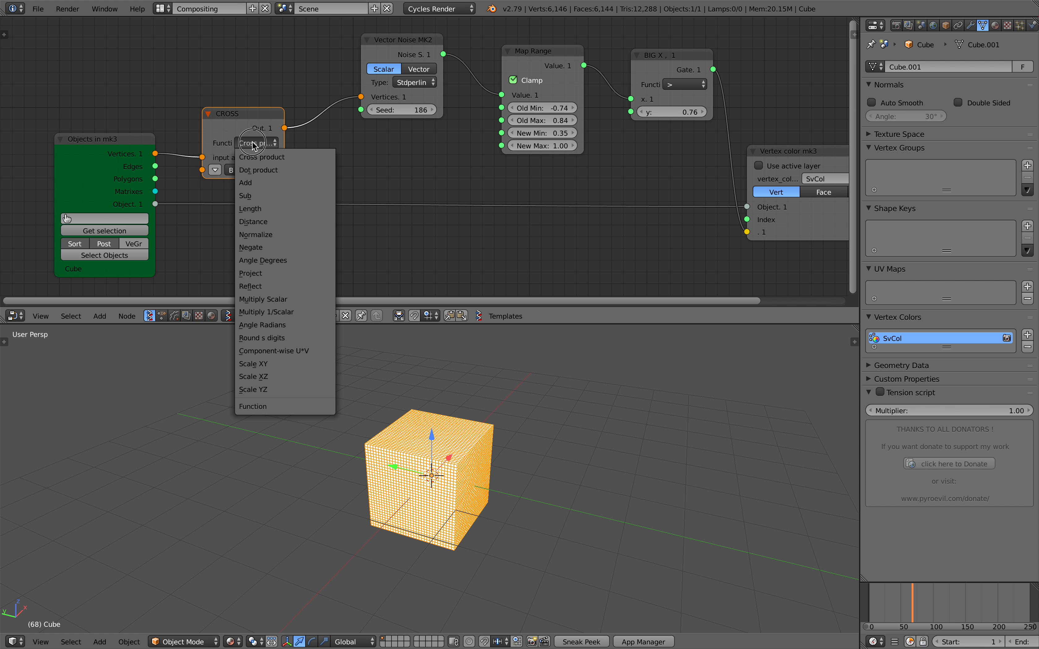
pyautogui.click(281, 299)
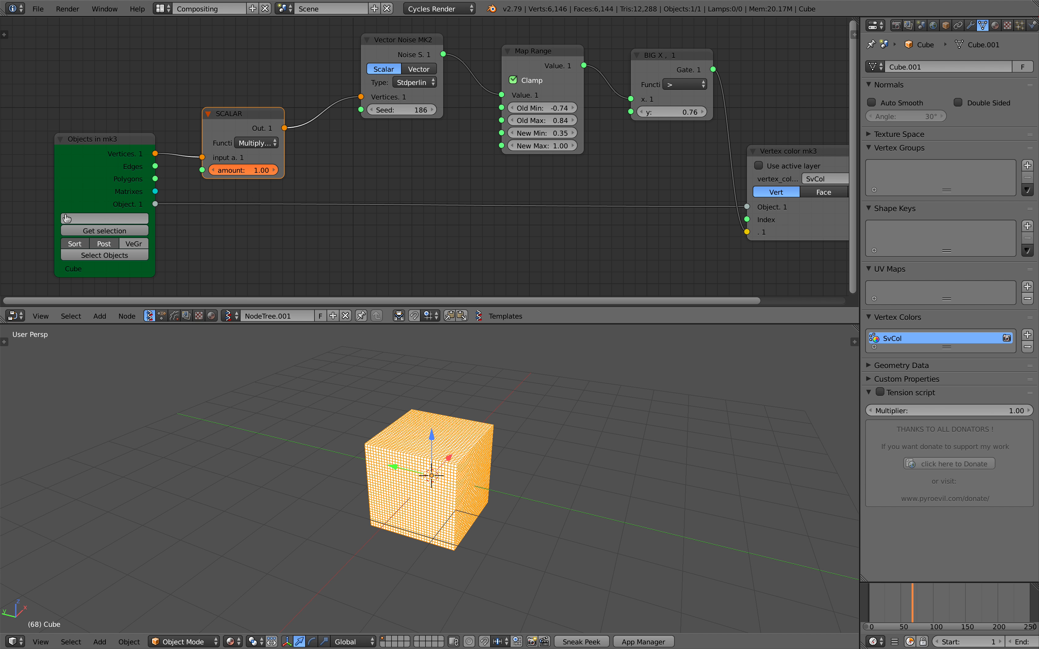
# - Set the Multiply Scalar amount to 0.46 and save the file
pyautogui.moveTo(243, 170); pyautogui.dragTo(220, 170)
pyautogui.moveTo(308, 170); pyautogui.dragTo(304, 191, button='middle')
pyautogui.hotkey('ctrl', 's')
pyautogui.click(304, 190)
# - Set the Vector Noise MK2 Seed to 194 and reposition the Map Range node
pyautogui.moveTo(397, 132); pyautogui.dragTo(402, 132)
pyautogui.moveTo(428, 140); pyautogui.dragTo(375, 168, button='middle')
pyautogui.moveTo(488, 112); pyautogui.dragTo(471, 99)
pyautogui.scroll(3, 476, 114)
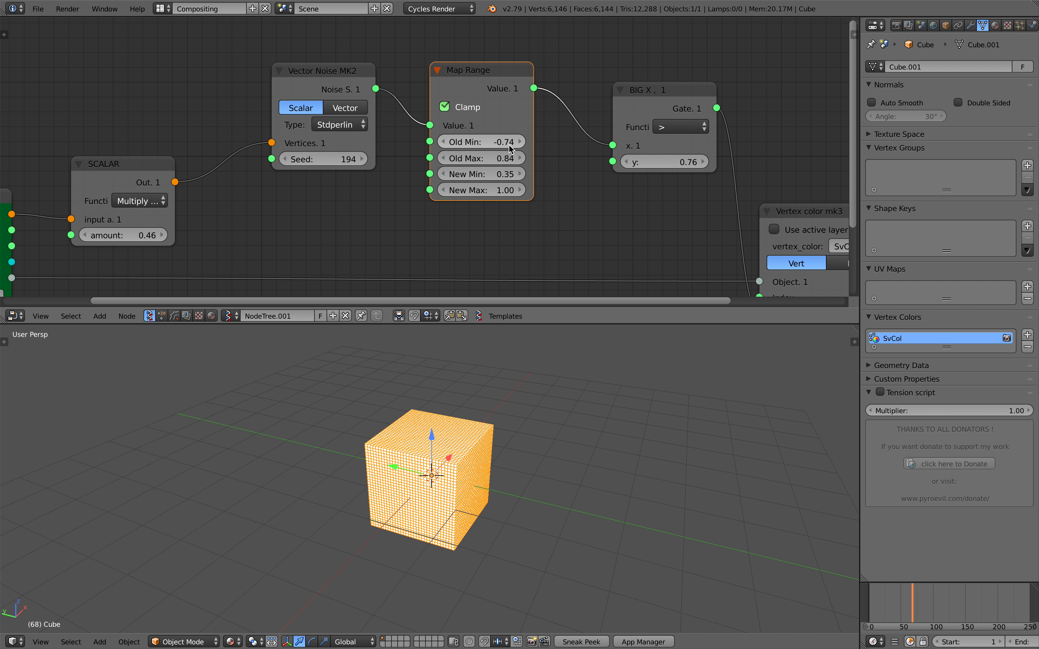
# - Delete the Map Range node while keeping the noise linked to the greater-than node, and set its y threshold to 0.62
pyautogui.moveTo(498, 174); pyautogui.dragTo(499, 174)
pyautogui.hotkey('ctrl', 'x')
pyautogui.moveTo(624, 116); pyautogui.dragTo(494, 153)
pyautogui.moveTo(537, 200)
pyautogui.mouseDown()
pyautogui.moveTo(528, 199)
pyautogui.moveTo(537, 205)
pyautogui.mouseUp()
# - Deselect the cube and set the Multiply Scalar amount to 0.1
pyautogui.press('a')
pyautogui.moveTo(542, 410); pyautogui.dragTo(496, 422, button='middle')
pyautogui.moveTo(255, 215); pyautogui.dragTo(309, 196, button='middle')
pyautogui.scroll(-2, 308, 197)
pyautogui.moveTo(212, 209)
pyautogui.mouseDown()
pyautogui.moveTo(275, 209)
pyautogui.moveTo(273, 225)
pyautogui.moveTo(206, 209)
pyautogui.mouseUp()
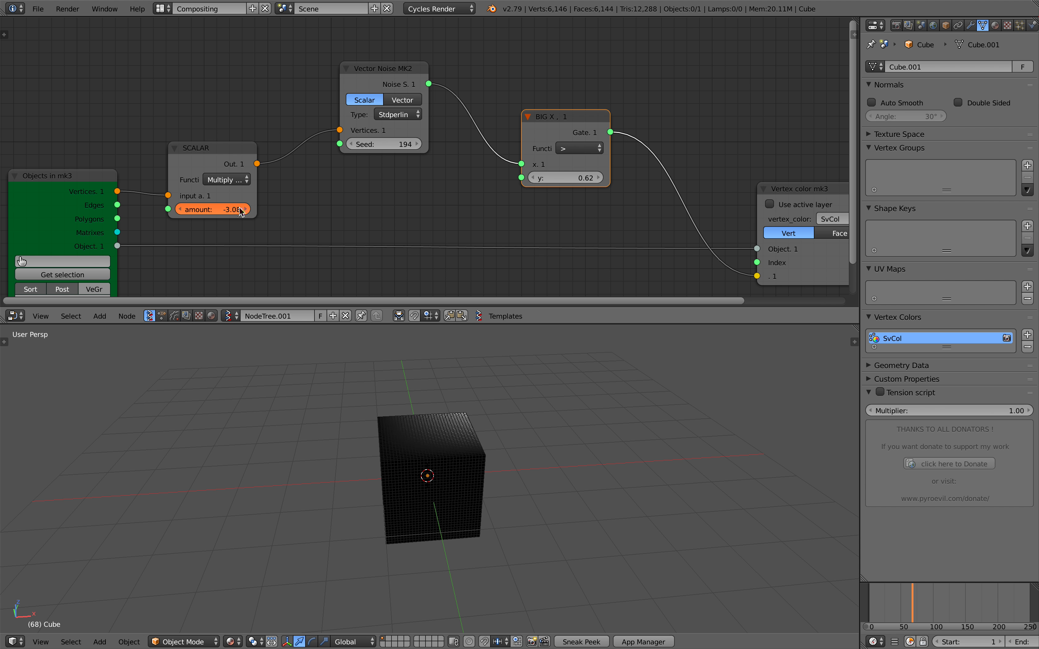
pyautogui.write('.1')
pyautogui.press('Return')
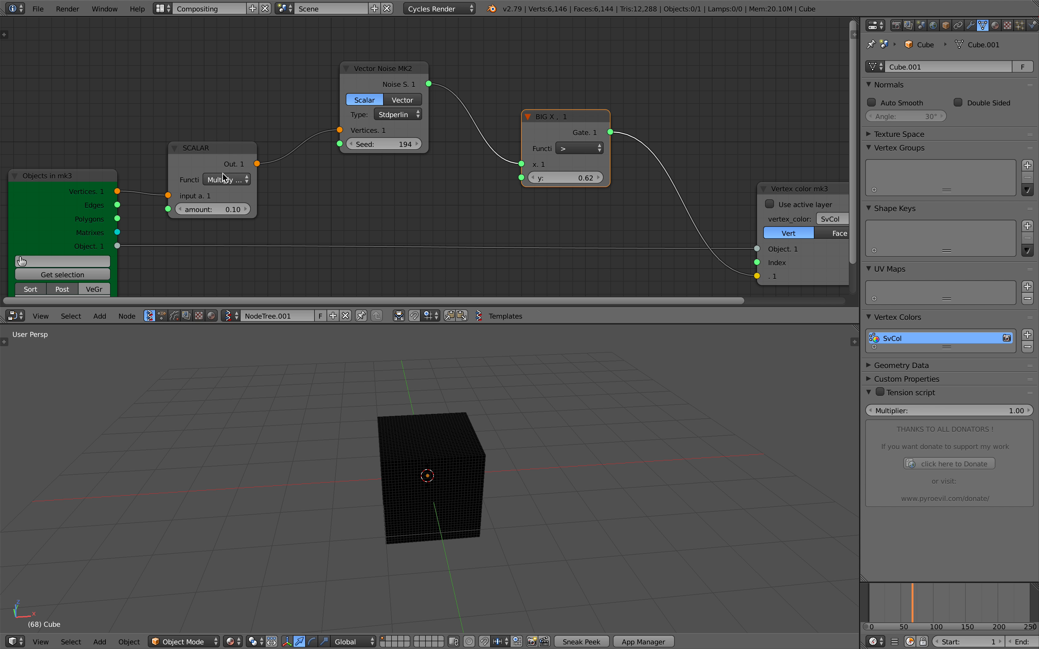
# - Widen the Multiply Scalar node, set its amount to 0.54 and check the cube from other angles
pyautogui.moveTo(169, 162); pyautogui.dragTo(188, 142)
pyautogui.moveTo(180, 150); pyautogui.dragTo(212, 108, button='middle')
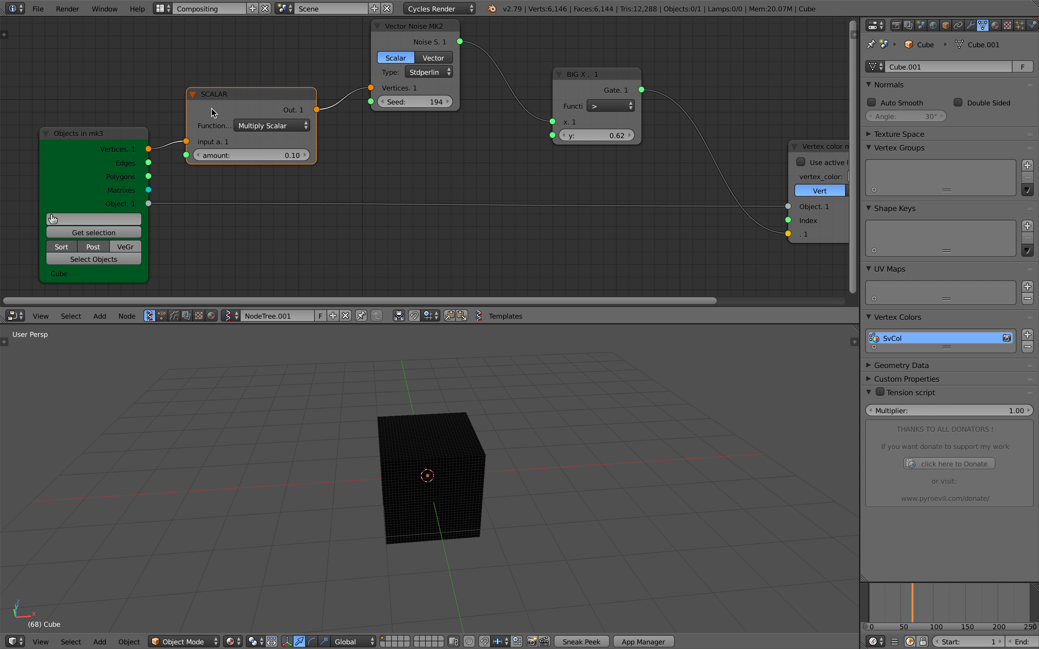
pyautogui.moveTo(298, 365); pyautogui.dragTo(262, 356, button='middle')
pyautogui.moveTo(253, 155); pyautogui.dragTo(283, 155)
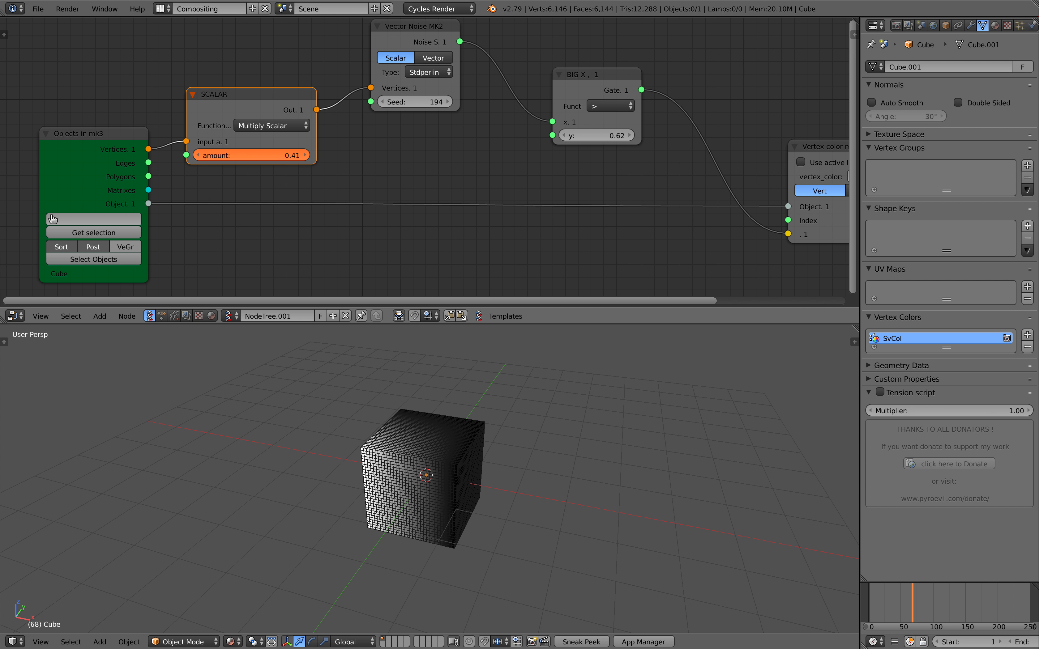
pyautogui.moveTo(464, 400); pyautogui.dragTo(435, 402, button='middle')
pyautogui.moveTo(381, 415); pyautogui.dragTo(336, 408, button='middle')
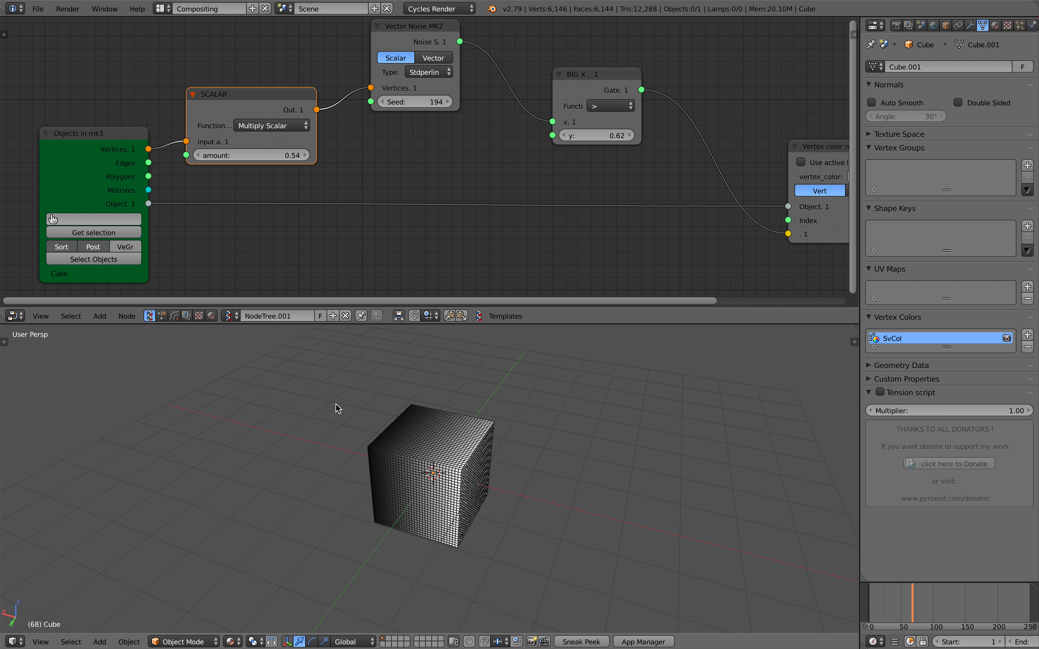
# - Set the greater-than node's y threshold to 0.44
pyautogui.moveTo(548, 198); pyautogui.dragTo(457, 241, button='middle')
pyautogui.moveTo(504, 184); pyautogui.dragTo(464, 183)
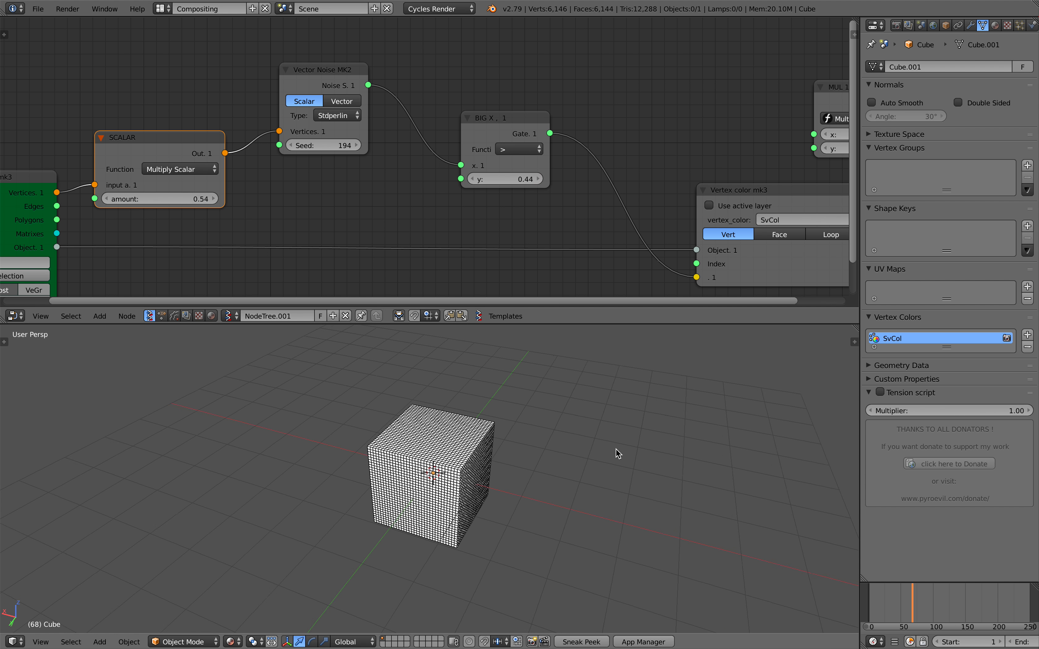
# - Move the Vertex color node closer to the greater-than node
pyautogui.moveTo(621, 448); pyautogui.dragTo(547, 438, button='middle')
pyautogui.moveTo(612, 172); pyautogui.dragTo(498, 160, button='middle')
pyautogui.scroll(-3, 498, 159)
pyautogui.scroll(2, 543, 172)
pyautogui.moveTo(636, 174); pyautogui.dragTo(548, 167)
pyautogui.moveTo(548, 166); pyautogui.dragTo(571, 159, button='middle')
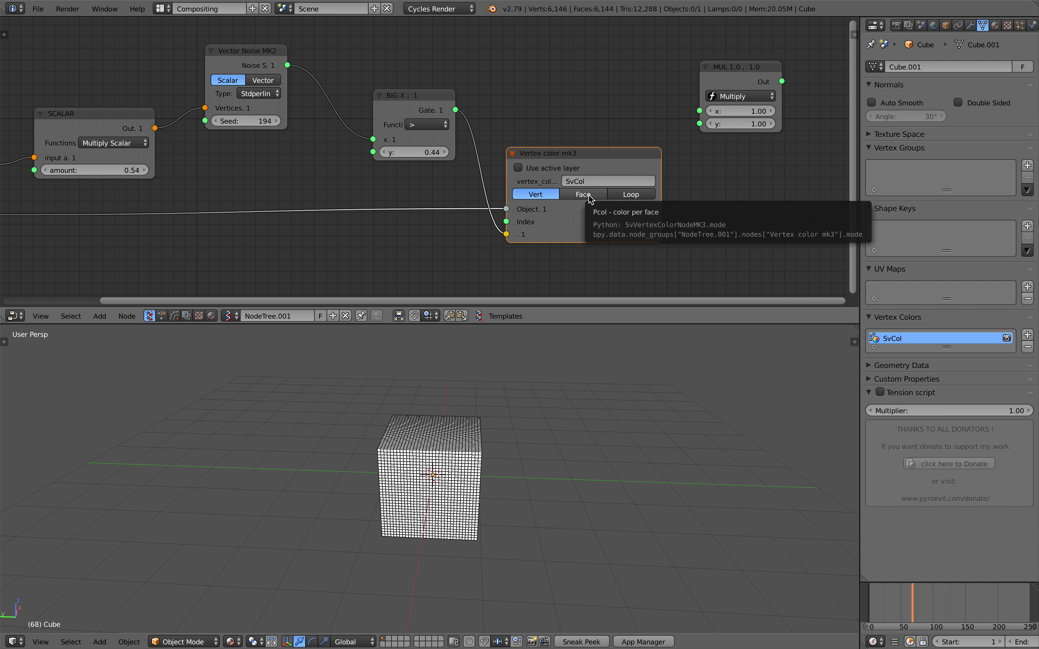
# - Delete the unconnected Multiply node
pyautogui.scroll(-2, 601, 172)
pyautogui.moveTo(624, 144); pyautogui.dragTo(656, 141, button='middle')
pyautogui.click(655, 74)
pyautogui.press('x')
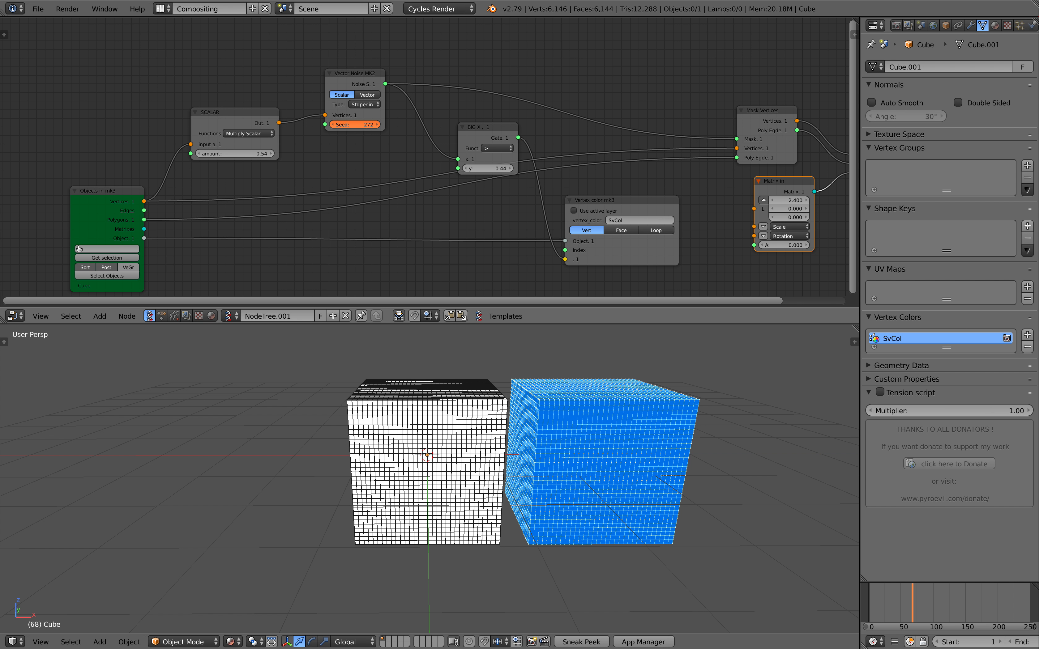
# - Move the greater-than node closer to the noise node and link its gate output to the Mask Vertices node's mask input
pyautogui.moveTo(354, 125); pyautogui.dragTo(380, 131)
pyautogui.moveTo(494, 131); pyautogui.dragTo(461, 131)
pyautogui.moveTo(461, 130); pyautogui.dragTo(348, 153, button='middle')
pyautogui.moveTo(343, 149); pyautogui.dragTo(623, 162)
pyautogui.moveTo(537, 378); pyautogui.dragTo(429, 412, button='middle')
pyautogui.moveTo(243, 179); pyautogui.dragTo(261, 173, button='middle')
# - Set the Vector Noise seed to 288 and inspect the masked cube up close
pyautogui.moveTo(261, 145); pyautogui.dragTo(294, 145)
pyautogui.moveTo(402, 441); pyautogui.dragTo(413, 406, button='middle')
pyautogui.moveTo(341, 411); pyautogui.dragTo(467, 489, button='middle')
pyautogui.scroll(4, 463, 466)
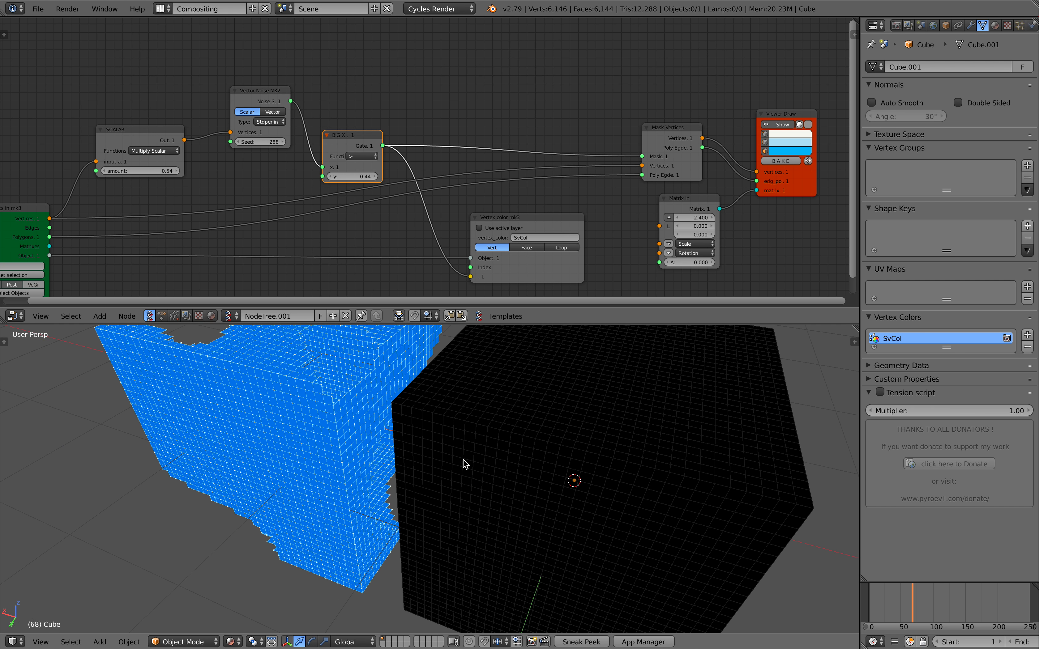
pyautogui.scroll(-4, 468, 457)
pyautogui.click(573, 399)
pyautogui.click(523, 438)
pyautogui.moveTo(524, 438); pyautogui.dragTo(383, 430, button='middle')
# - Set the Multiply Scalar amount to 2.19 and compare the masked copy with the original cube
pyautogui.moveTo(167, 171); pyautogui.dragTo(250, 171)
pyautogui.moveTo(378, 386); pyautogui.dragTo(421, 477, button='middle')
pyautogui.rightClick(420, 483)
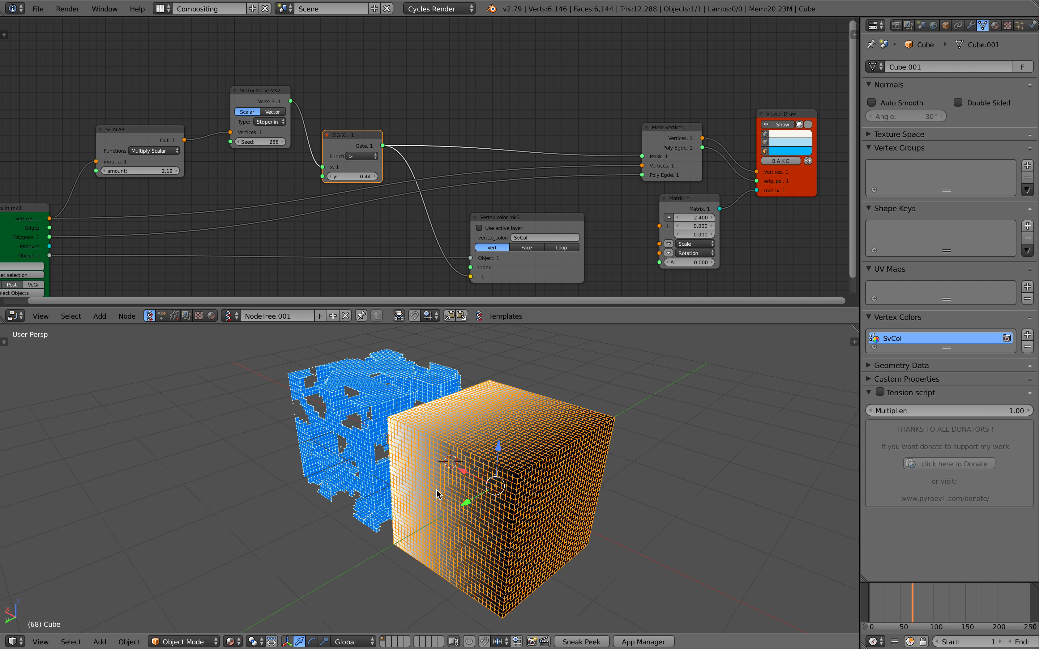
pyautogui.press('a')
pyautogui.scroll(3, 523, 438)
pyautogui.scroll(-4, 536, 435)
pyautogui.moveTo(536, 435); pyautogui.dragTo(532, 406, button='middle')
pyautogui.scroll(3, 532, 406)
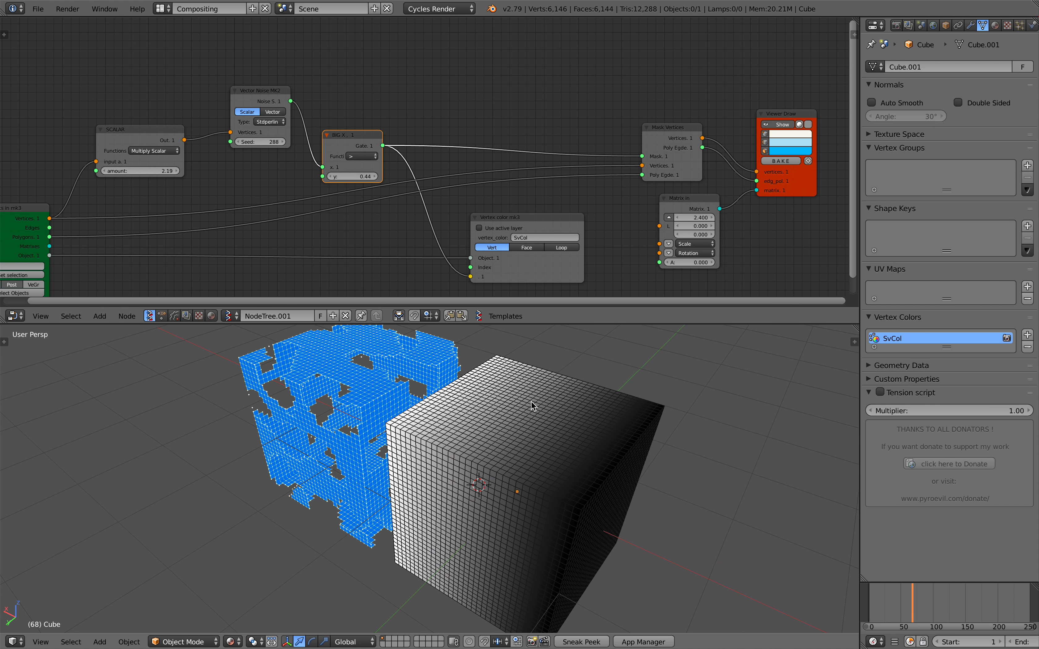
# - Shift the Vertex color node slightly away from the greater-than node and save the file
pyautogui.moveTo(486, 232); pyautogui.dragTo(456, 208, button='middle')
pyautogui.scroll(2, 457, 208)
pyautogui.moveTo(487, 201); pyautogui.dragTo(512, 203)
pyautogui.moveTo(477, 231); pyautogui.dragTo(476, 167, button='middle')
pyautogui.hotkey('ctrl', 's')
pyautogui.click(477, 167)
# - Set the greater-than node's y threshold to 0.53 and lower the Vertex color node clear of the other nodes
pyautogui.moveTo(329, 92)
pyautogui.mouseDown()
pyautogui.moveTo(346, 91)
pyautogui.moveTo(335, 92)
pyautogui.mouseUp()
pyautogui.scroll(-2, 531, 267)
pyautogui.moveTo(517, 380)
pyautogui.mouseDown(button='middle')
pyautogui.moveTo(531, 386)
pyautogui.moveTo(524, 369)
pyautogui.mouseUp(button='middle')
pyautogui.rightClick(531, 386)
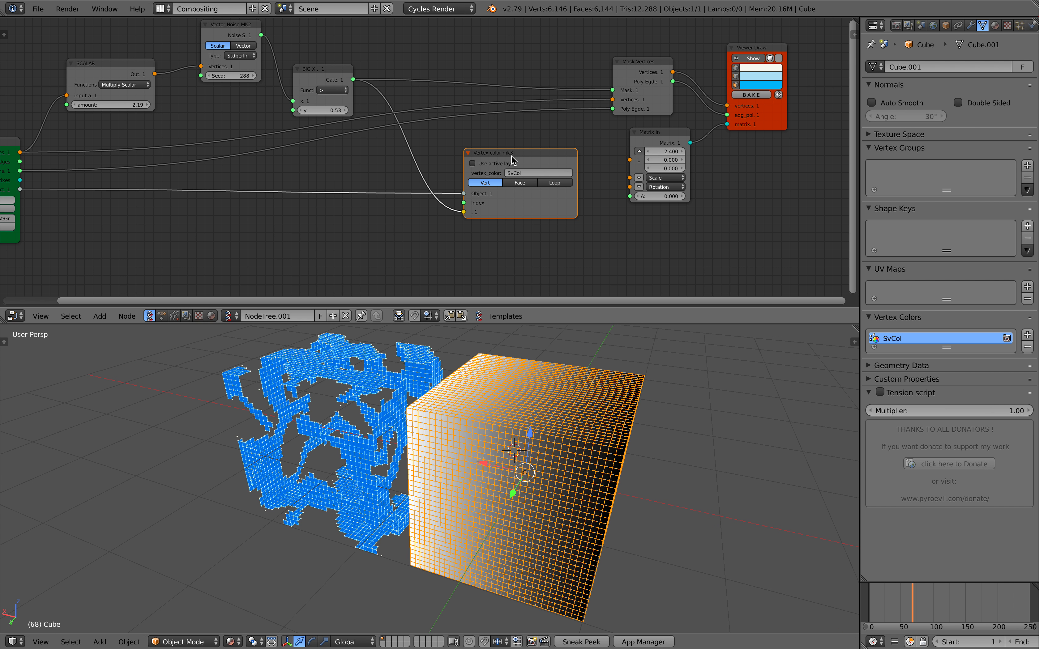
pyautogui.moveTo(512, 161); pyautogui.dragTo(472, 192)
pyautogui.moveTo(537, 391); pyautogui.dragTo(357, 404, button='middle')
pyautogui.press('a')
# - Set the Matrix in node's X location to 3 to space the masked copy farther from the cube
pyautogui.moveTo(575, 184); pyautogui.dragTo(446, 206, button='middle')
pyautogui.scroll(2, 447, 207)
pyautogui.click(552, 179)
pyautogui.write('3')
pyautogui.press('Return')
pyautogui.moveTo(575, 432); pyautogui.dragTo(525, 436, button='middle')
pyautogui.scroll(-2, 344, 180)
# - Spread out the scalar, mask, matrix, greater-than and noise nodes into a tidier layout
pyautogui.moveTo(257, 181); pyautogui.dragTo(518, 156, button='middle')
pyautogui.moveTo(116, 154); pyautogui.dragTo(91, 159)
pyautogui.moveTo(676, 91); pyautogui.dragTo(575, 133, button='middle')
pyautogui.moveTo(680, 108); pyautogui.dragTo(677, 91)
pyautogui.moveTo(687, 173); pyautogui.dragTo(664, 194)
pyautogui.click(672, 94)
pyautogui.moveTo(366, 118); pyautogui.dragTo(403, 129, button='middle')
pyautogui.moveTo(403, 129); pyautogui.dragTo(450, 95)
pyautogui.moveTo(295, 88); pyautogui.dragTo(287, 76)
# - Set the Vector Noise seed to 278
pyautogui.moveTo(273, 92); pyautogui.dragTo(339, 96, button='middle')
pyautogui.moveTo(356, 121)
pyautogui.mouseDown()
pyautogui.moveTo(371, 121)
pyautogui.moveTo(351, 121)
pyautogui.mouseUp()
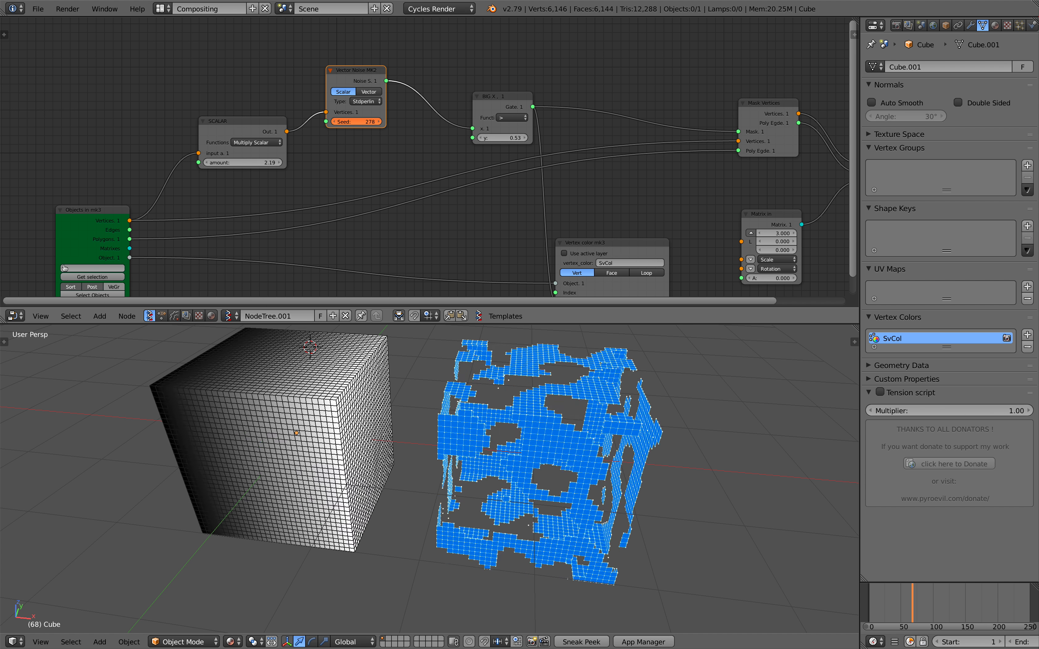